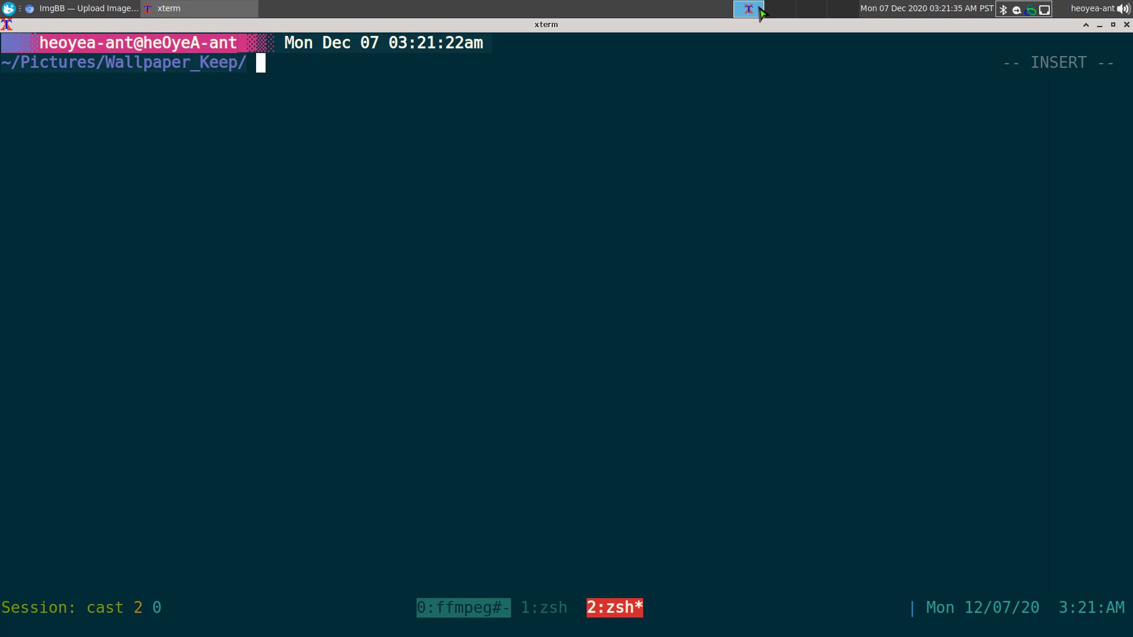
# Print dragon's help with its drag-and-drop options, then bring up the ImgBB upload page
pyautogui.press('Up')
pyautogui.press('Return')
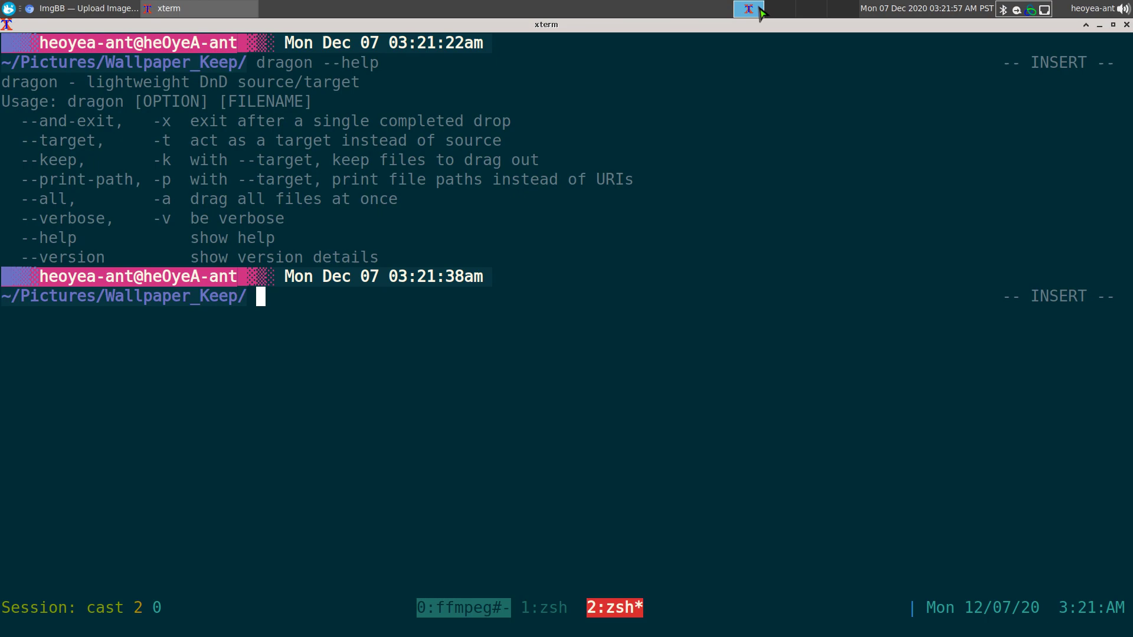
pyautogui.hotkey('alt', 'Tab')
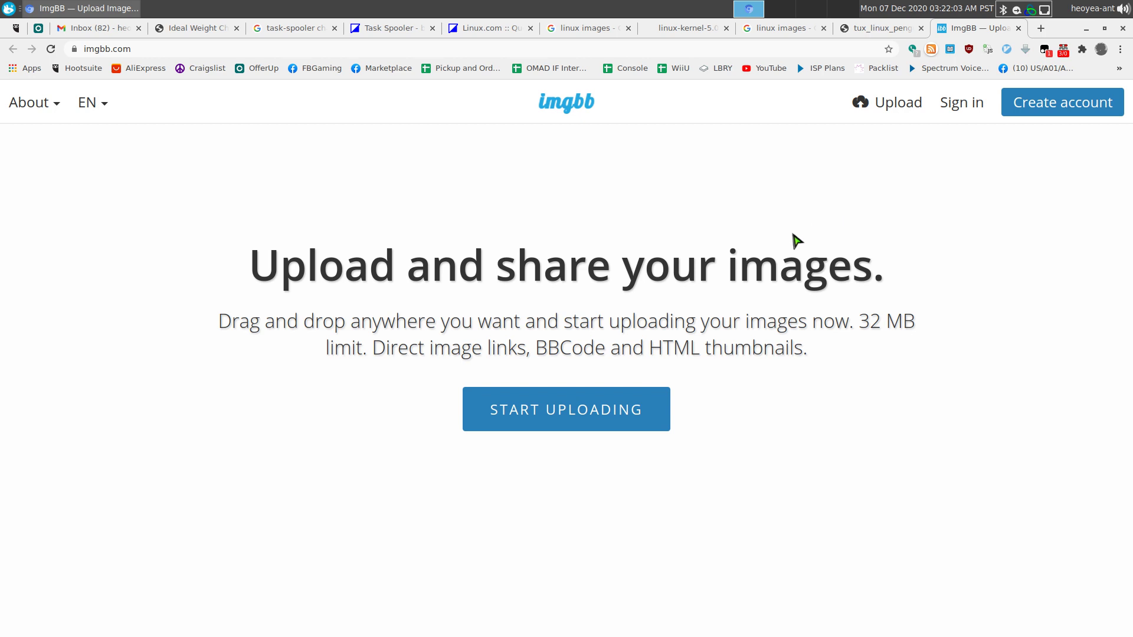
pyautogui.click(614, 413)
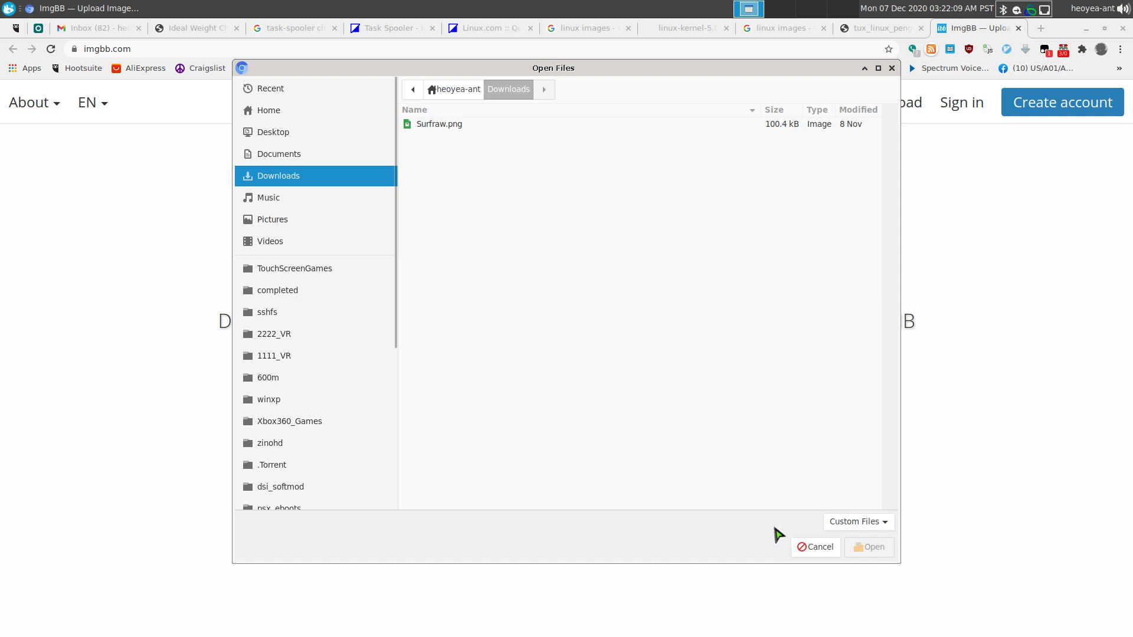
pyautogui.click(802, 547)
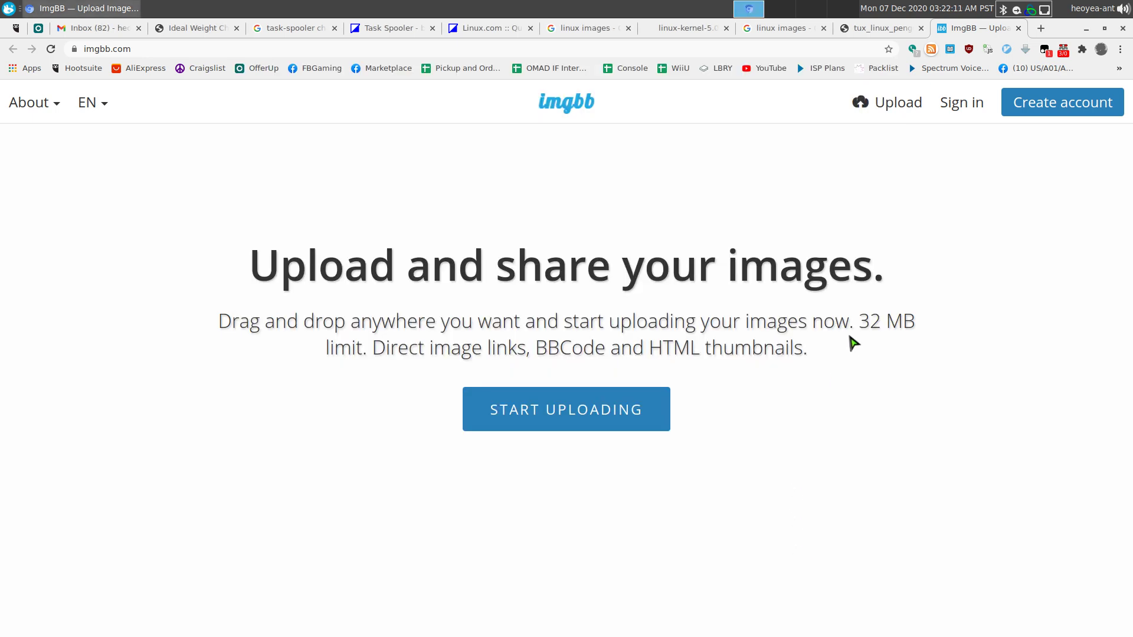
# List the Wallpaper_Keep files with lst and start a dragon command for xena_red_armor.jpg
pyautogui.hotkey('alt', 'Tab')
pyautogui.write('lst')
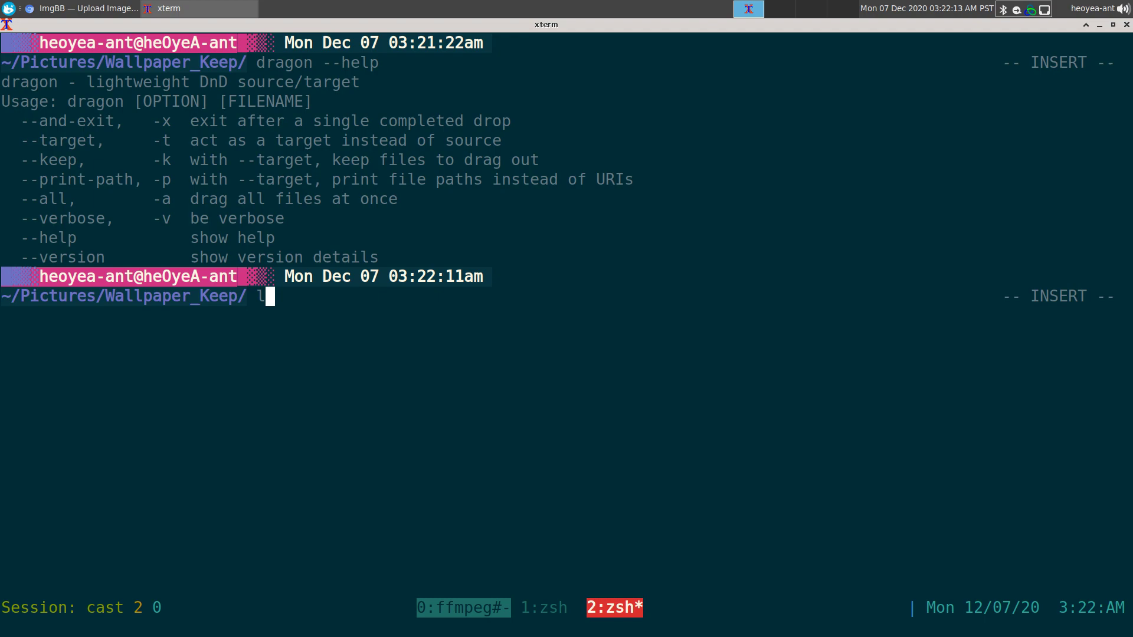
pyautogui.press('Return')
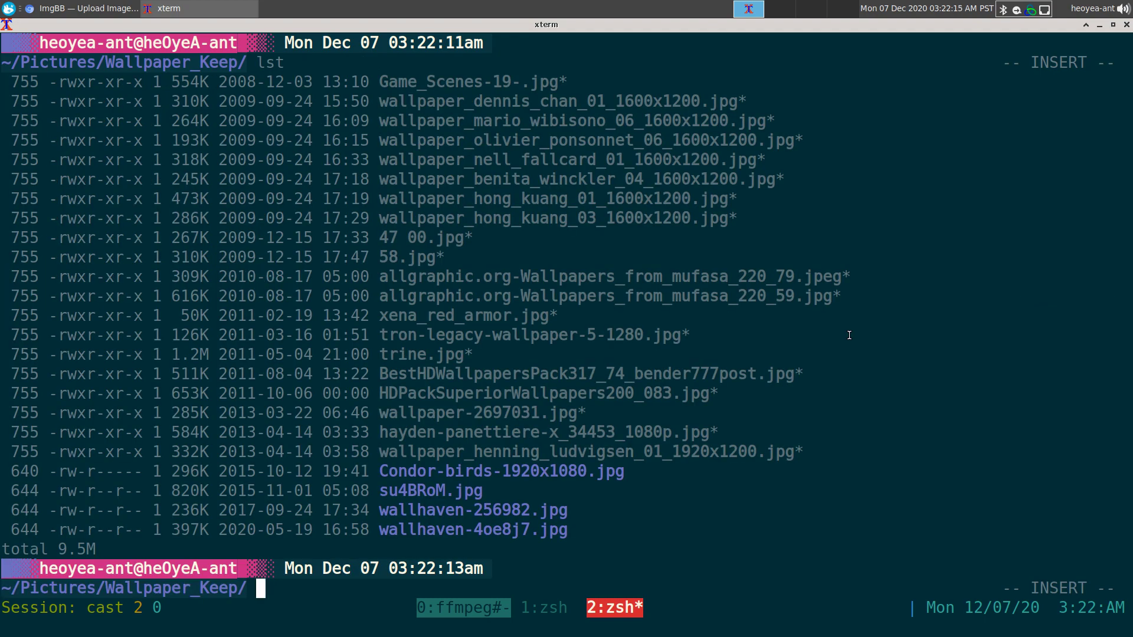
pyautogui.hotkey('alt', 'Tab')
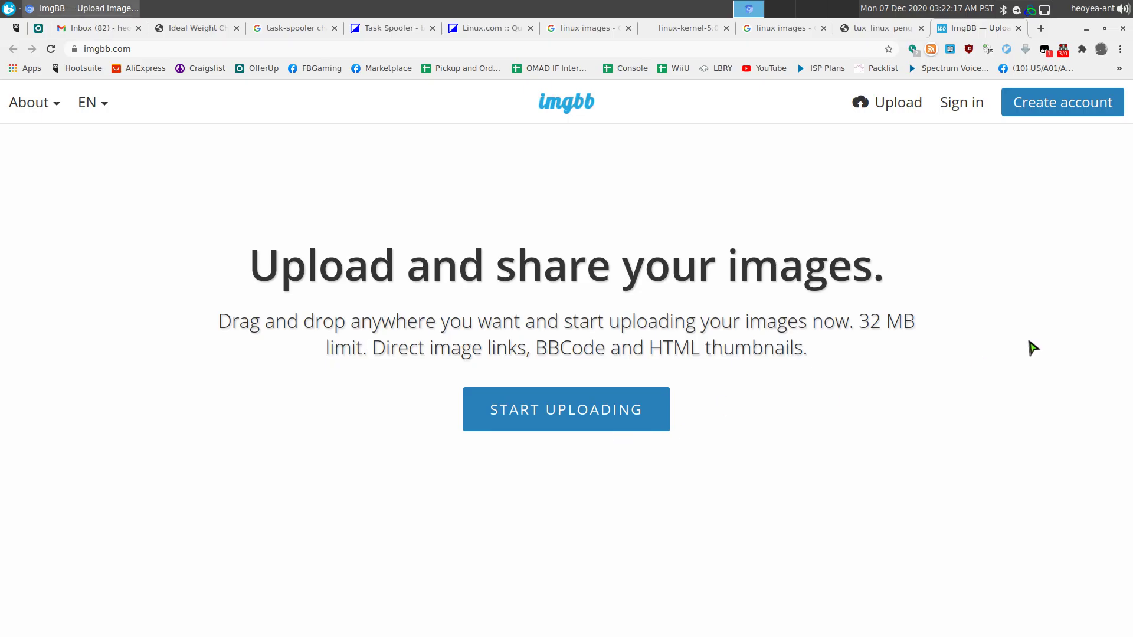
pyautogui.hotkey('alt', 'Tab')
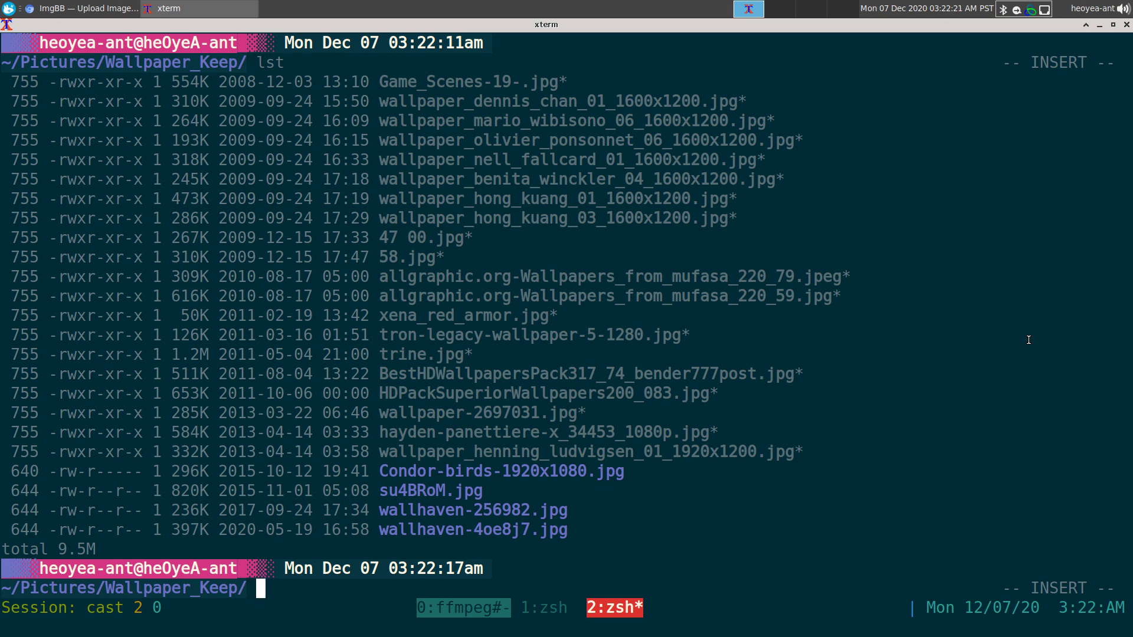
pyautogui.write('dragon x')
# Launch dragon with xena_red_armor.jpg, drop it onto ImgBB, then remove it from the upload
pyautogui.press('Tab')
pyautogui.press('Return')
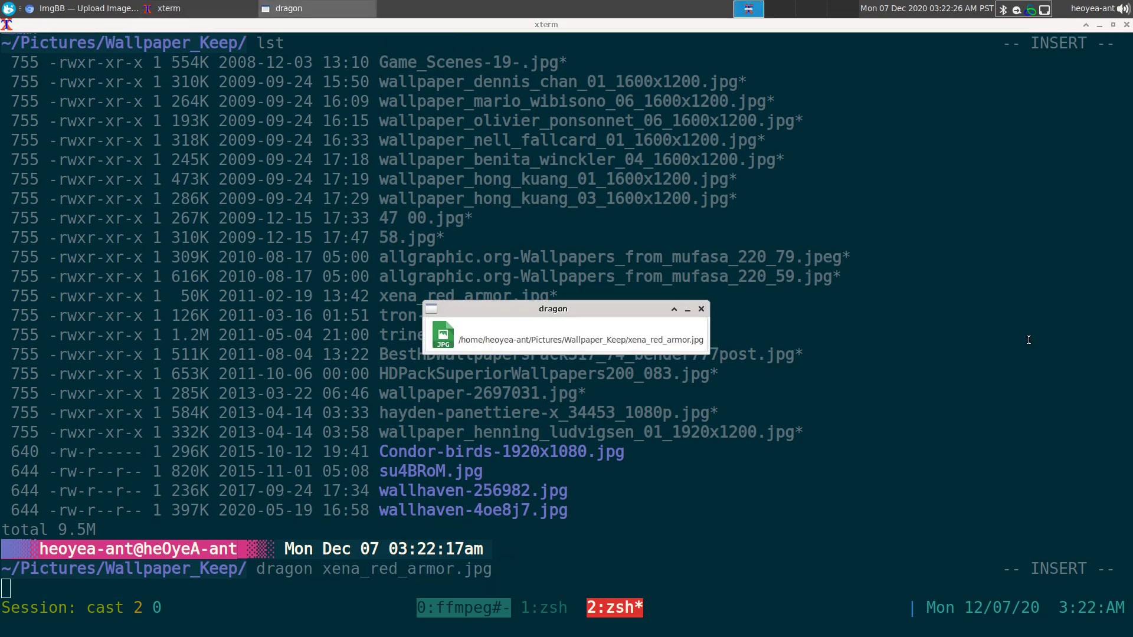
pyautogui.hotkey('alt', 'Tab')
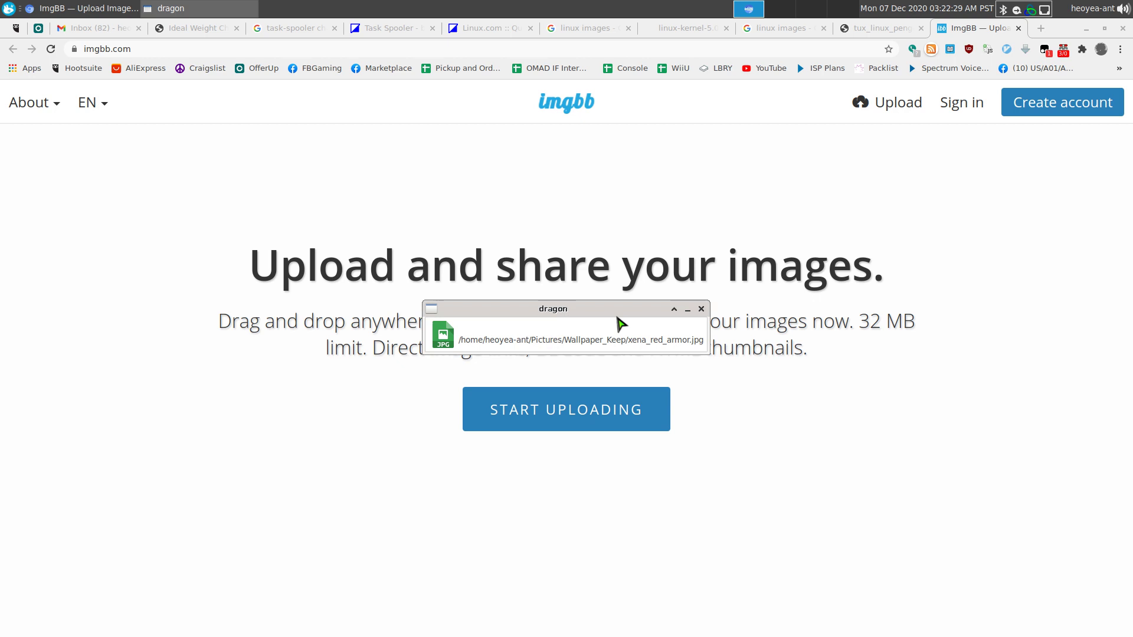
pyautogui.moveTo(622, 335); pyautogui.dragTo(611, 392)
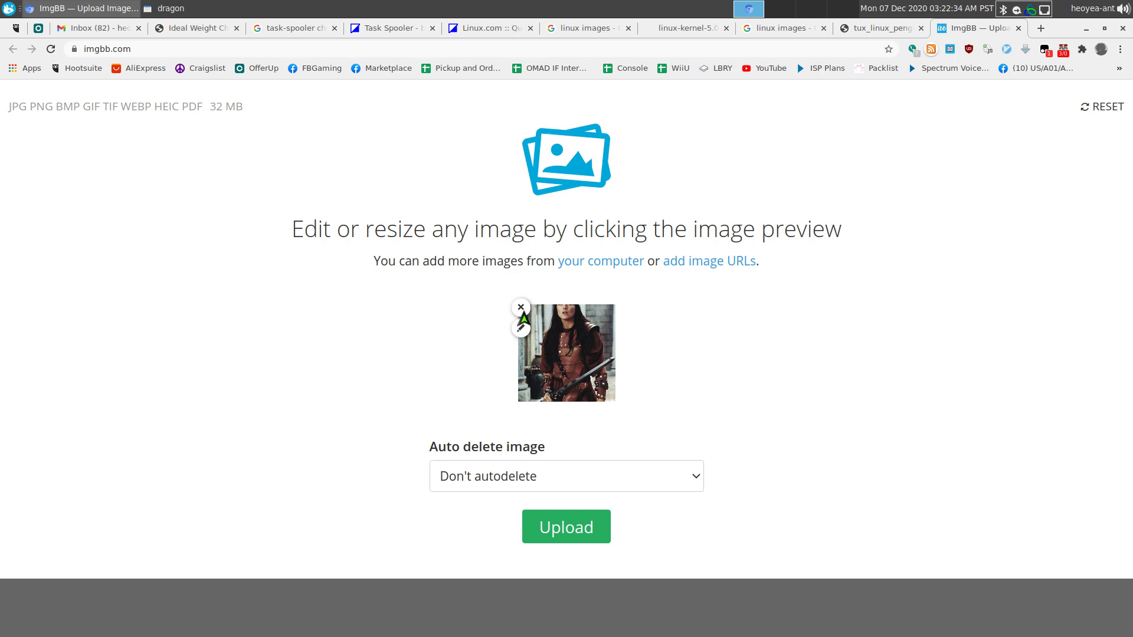
pyautogui.click(521, 308)
pyautogui.click(541, 332)
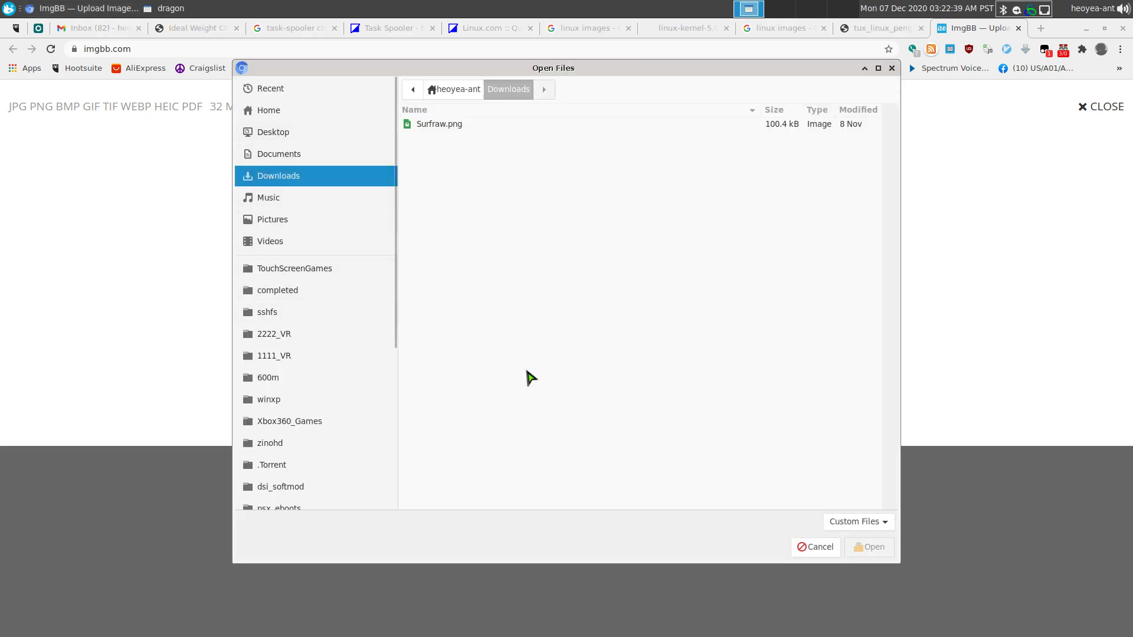
pyautogui.click(820, 547)
# Restart dragon with xena_red_armor.jpg, drop it onto ImgBB again and remove its preview
pyautogui.hotkey('alt', 'Tab')
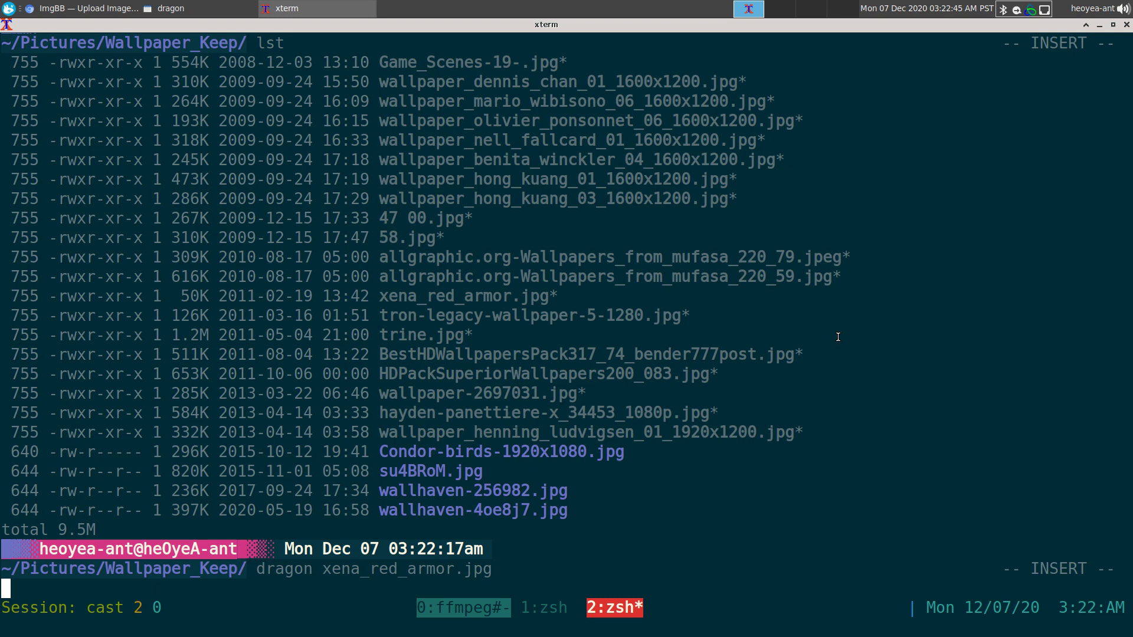
pyautogui.hotkey('ctrl', 'c')
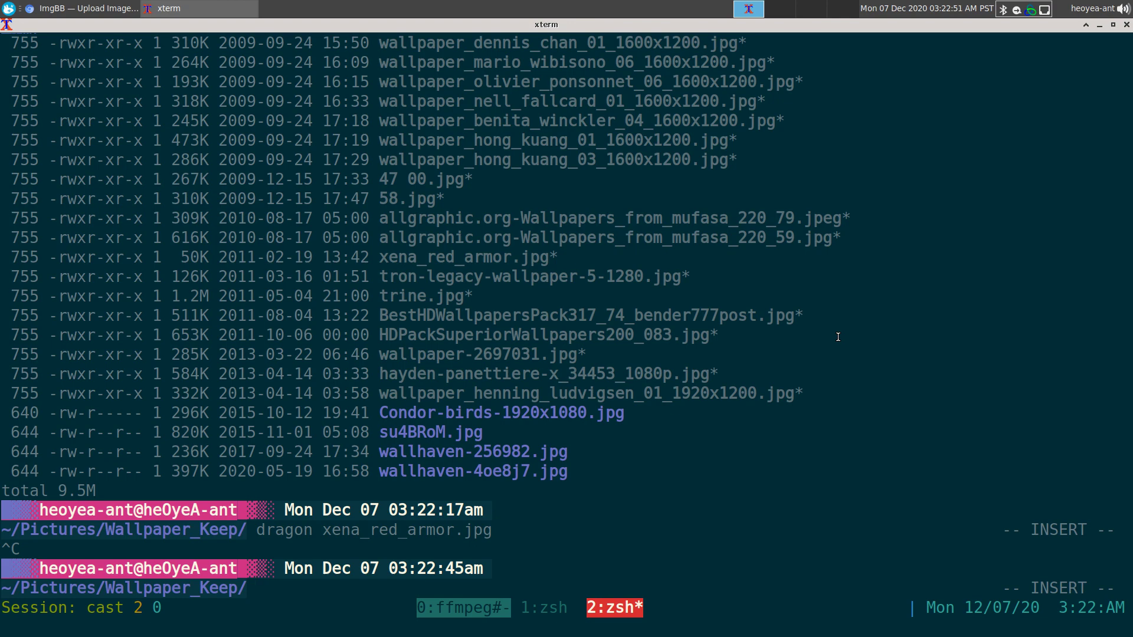
pyautogui.press('Up')
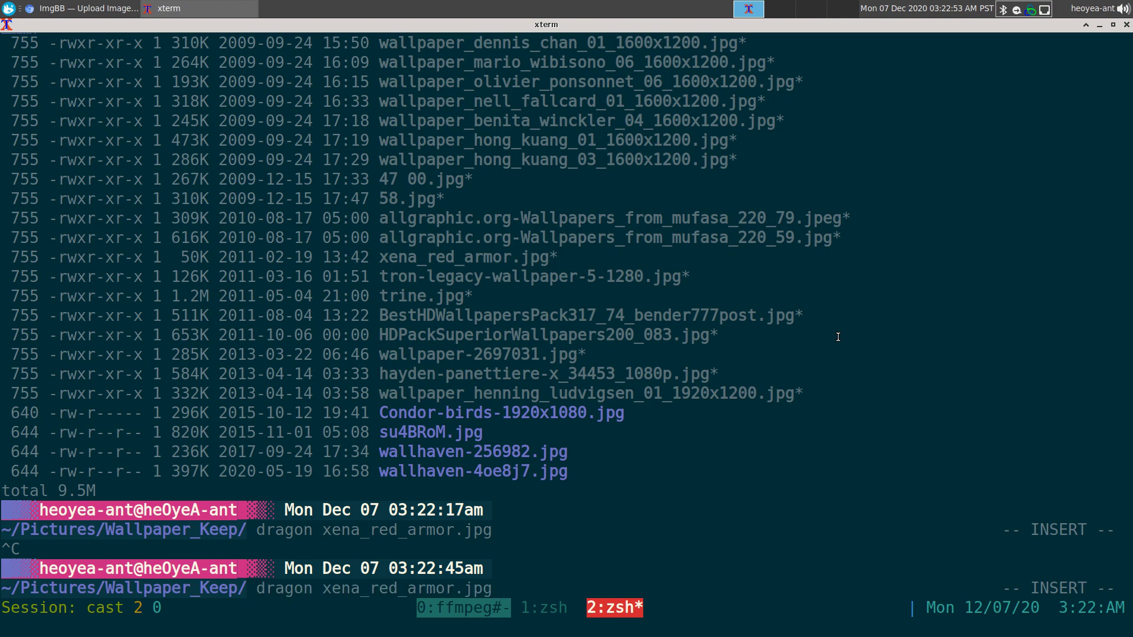
pyautogui.press('Return')
pyautogui.hotkey('alt', 'Tab')
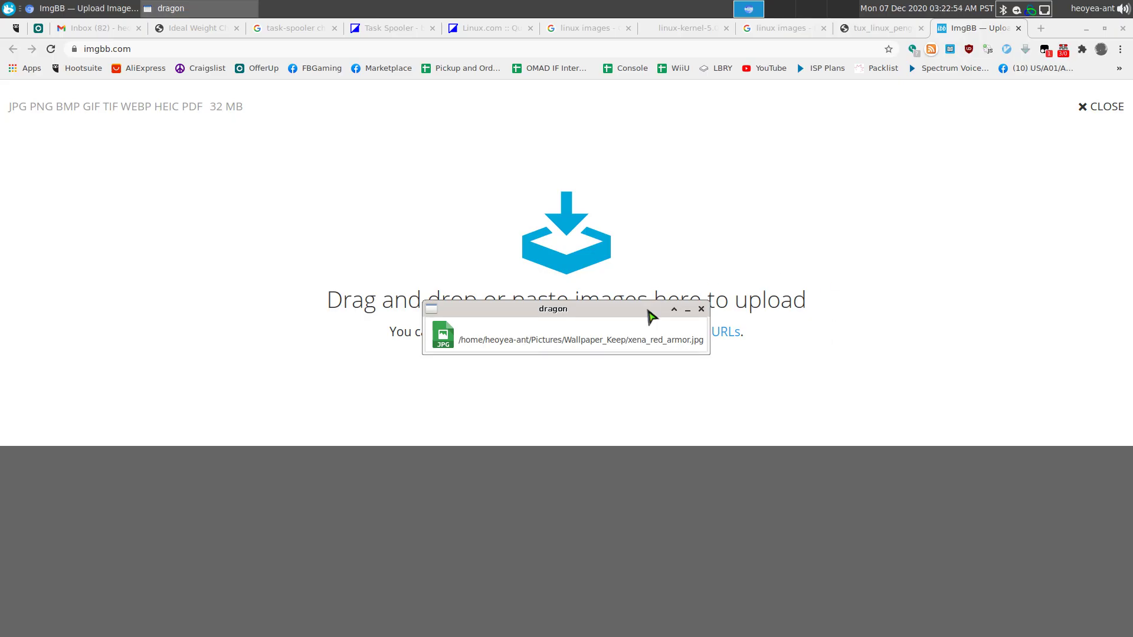
pyautogui.moveTo(622, 339); pyautogui.dragTo(410, 375)
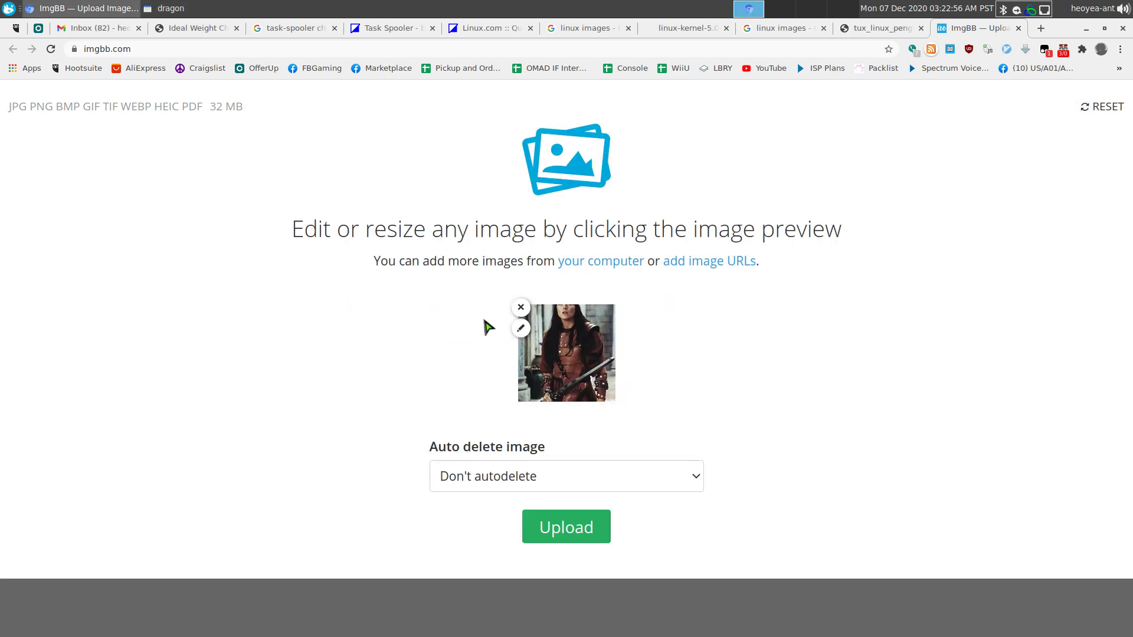
pyautogui.click(520, 307)
# Stop dragon, relist wallpapers, and launch dragon with xena_red_armor.jpg, Condor-birds-1920x1080.jpg and 58.jpg
pyautogui.hotkey('alt', 'Tab')
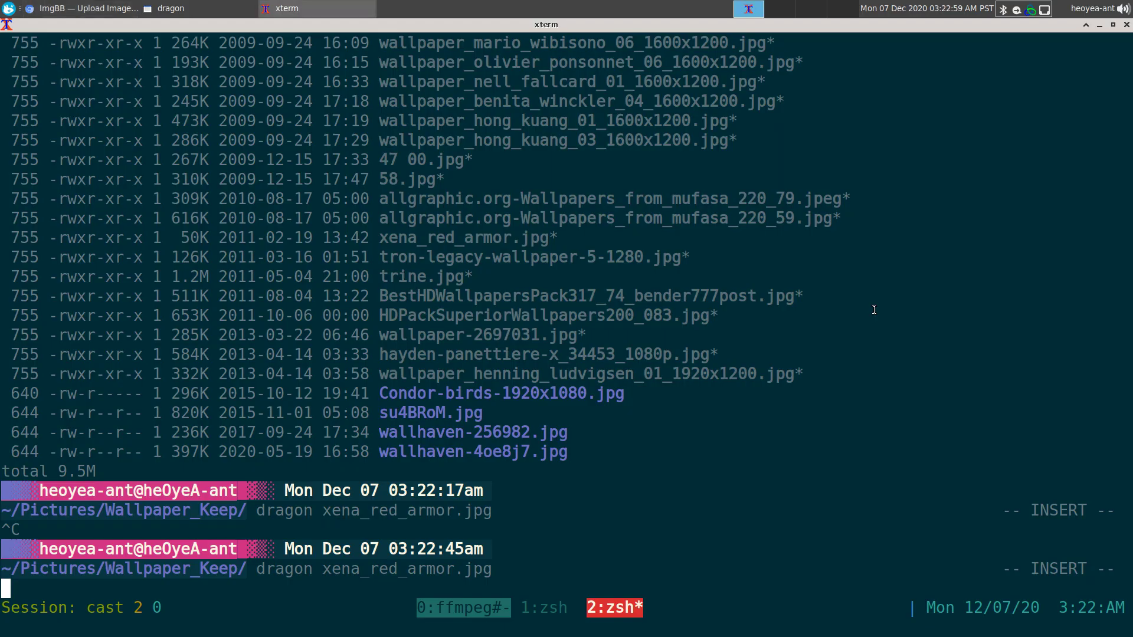
pyautogui.hotkey('ctrl', 'c')
pyautogui.hotkey('ctrl', 'l')
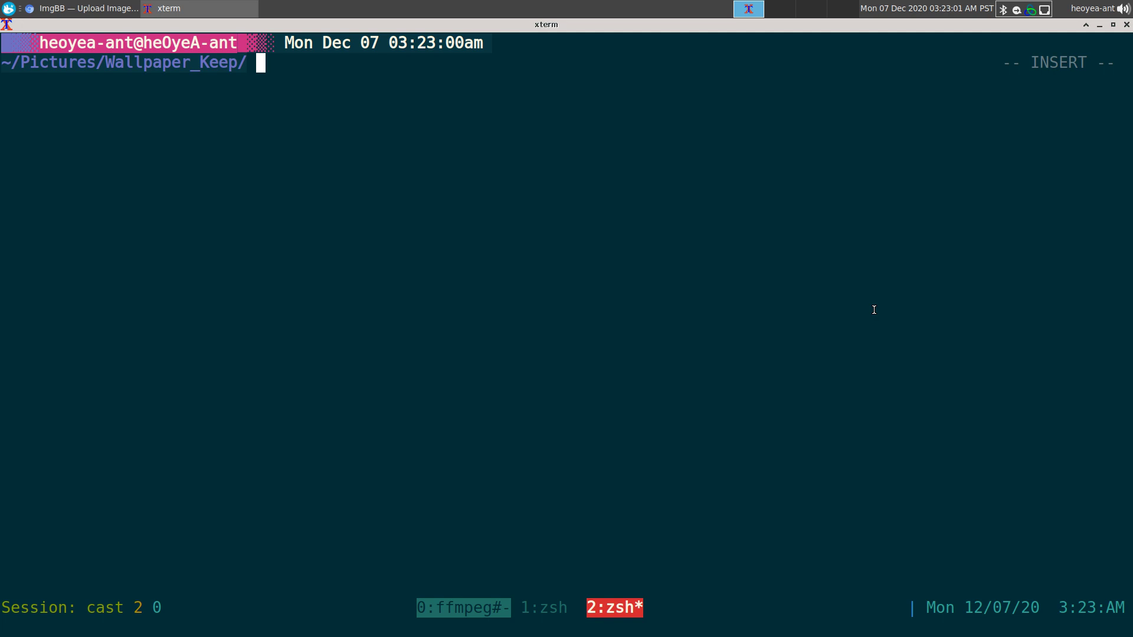
pyautogui.press('Up')
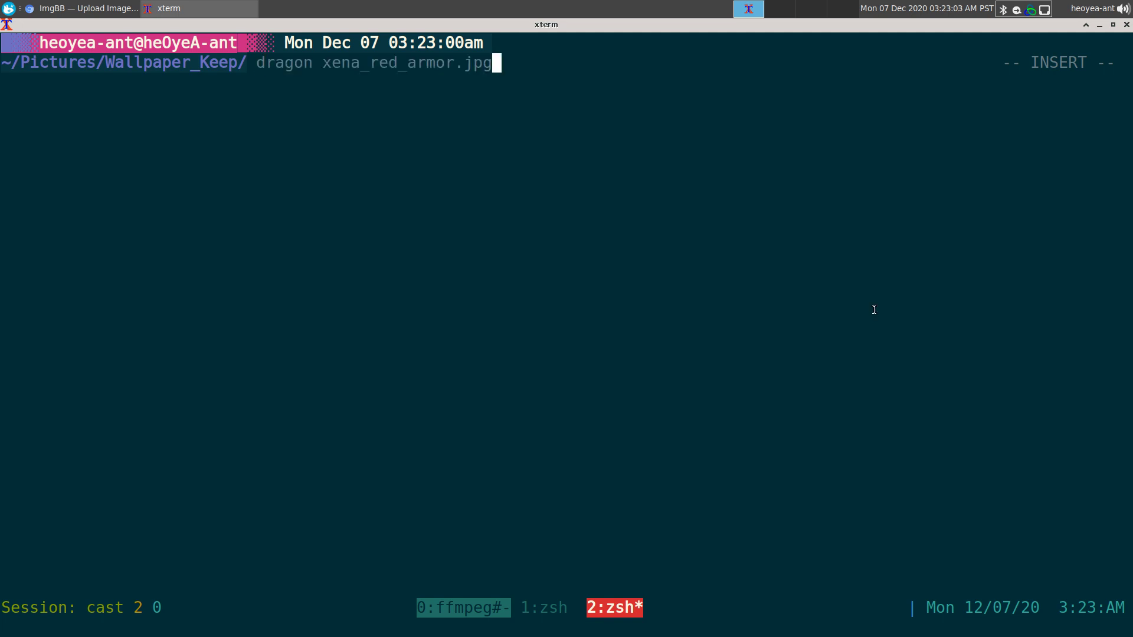
pyautogui.press('Down')
pyautogui.write('lst')
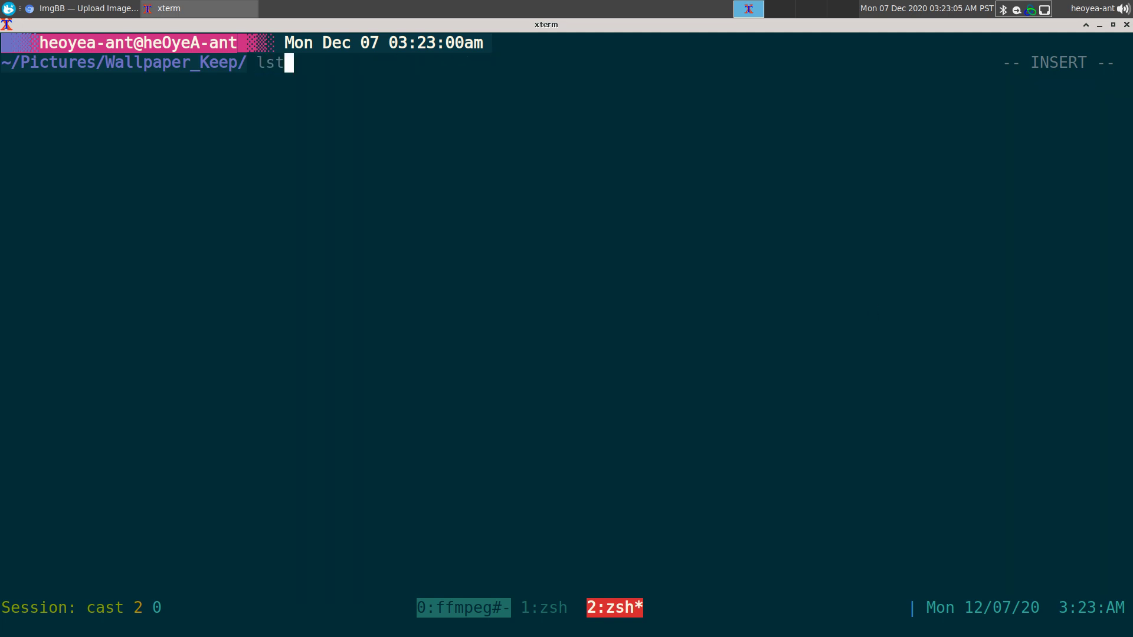
pyautogui.press('Return')
pyautogui.press('Up')
pyautogui.press('Up')
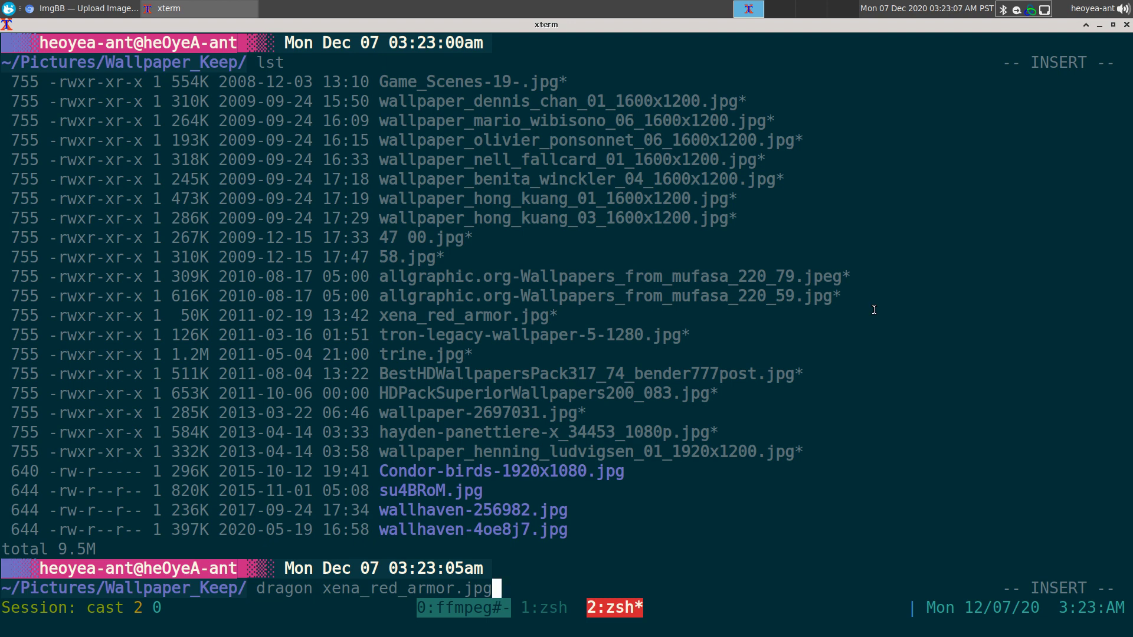
pyautogui.write('Co')
pyautogui.press('Tab')
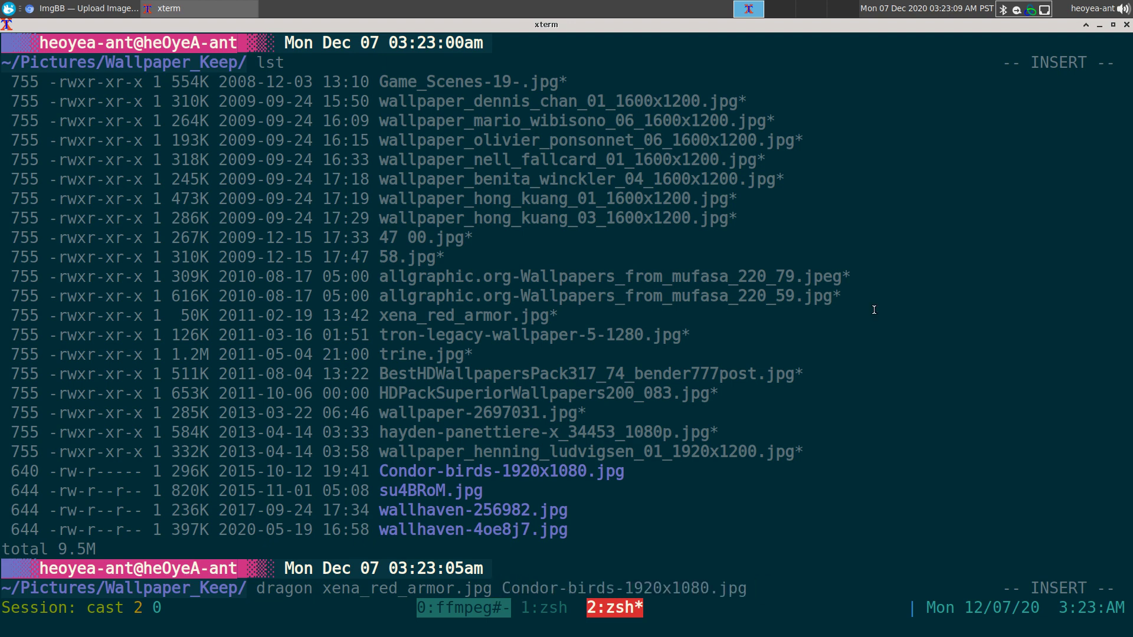
pyautogui.write('58')
pyautogui.press('Tab')
pyautogui.press('Return')
# Drop the three wallpapers one by one onto ImgBB, then close the dragon window
pyautogui.hotkey('alt', 'Tab')
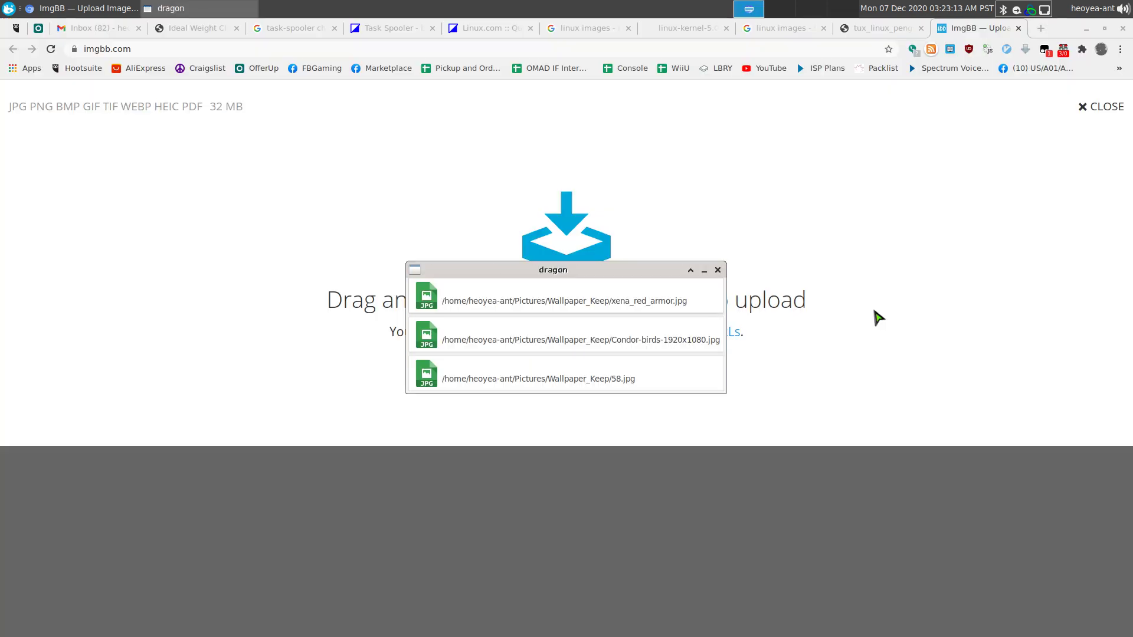
pyautogui.moveTo(612, 274); pyautogui.dragTo(979, 273)
pyautogui.moveTo(925, 301); pyautogui.dragTo(576, 301)
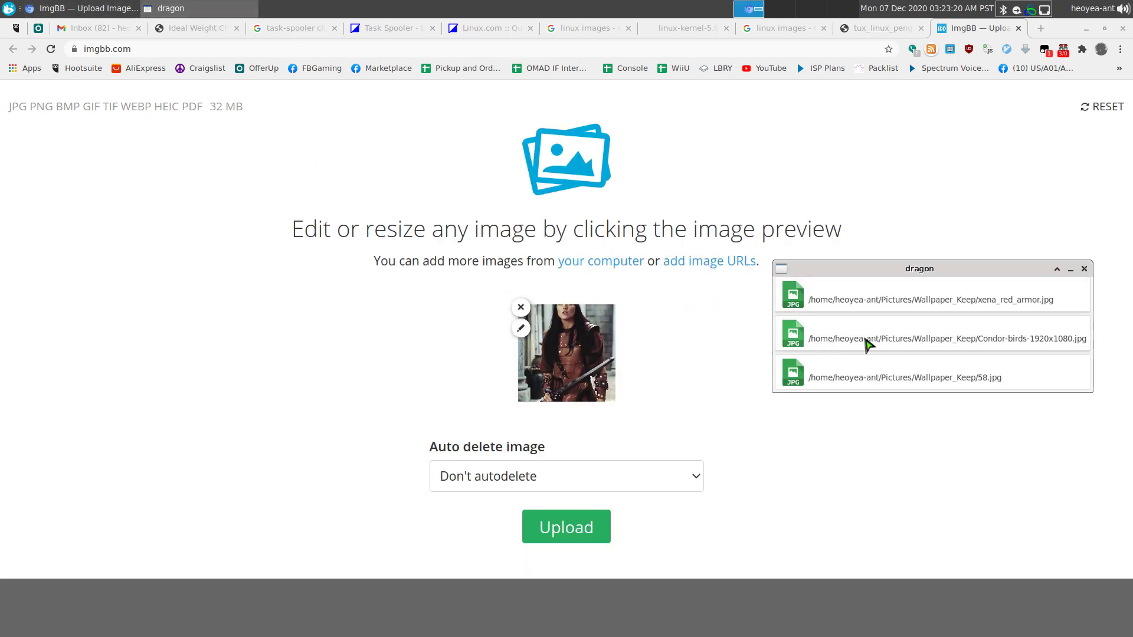
pyautogui.moveTo(867, 344); pyautogui.dragTo(678, 413)
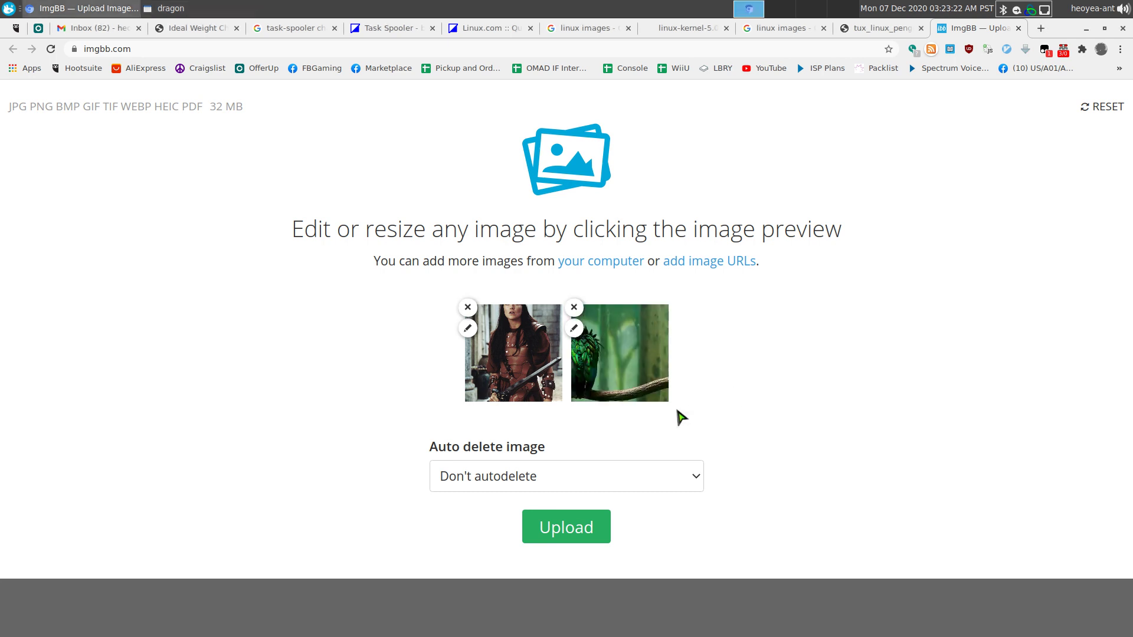
pyautogui.click(171, 8)
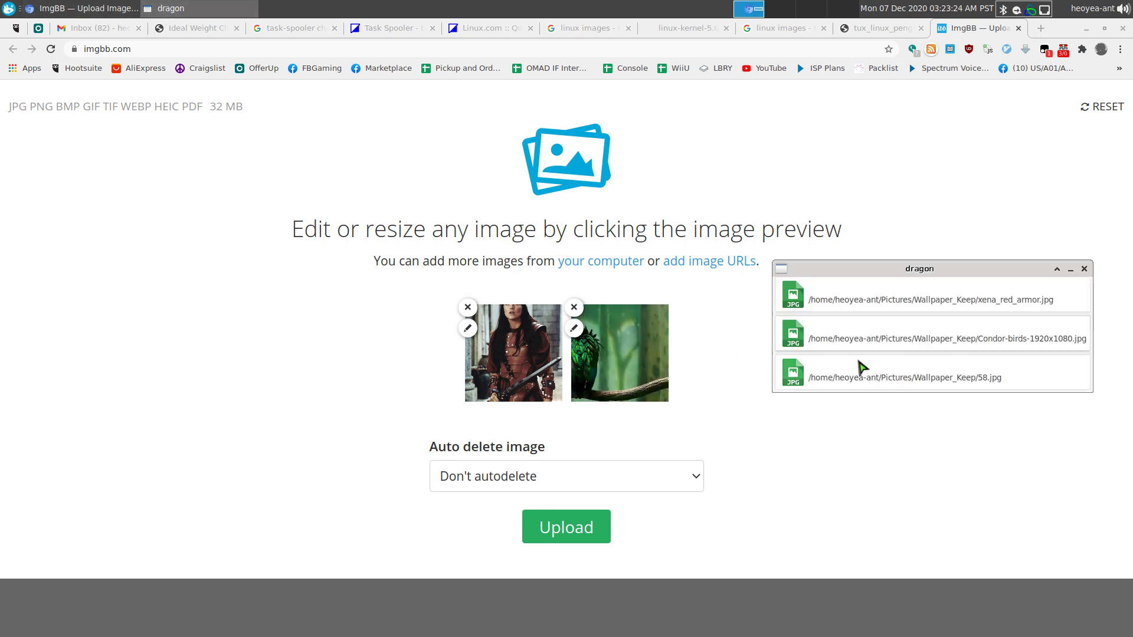
pyautogui.moveTo(883, 382); pyautogui.dragTo(727, 439)
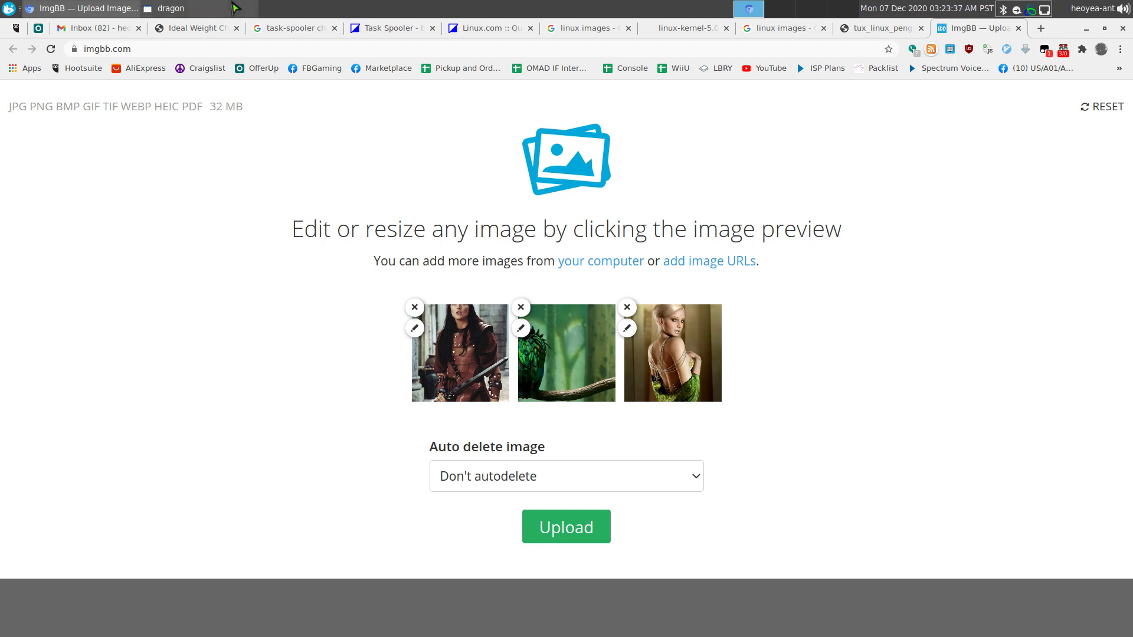
pyautogui.click(177, 8)
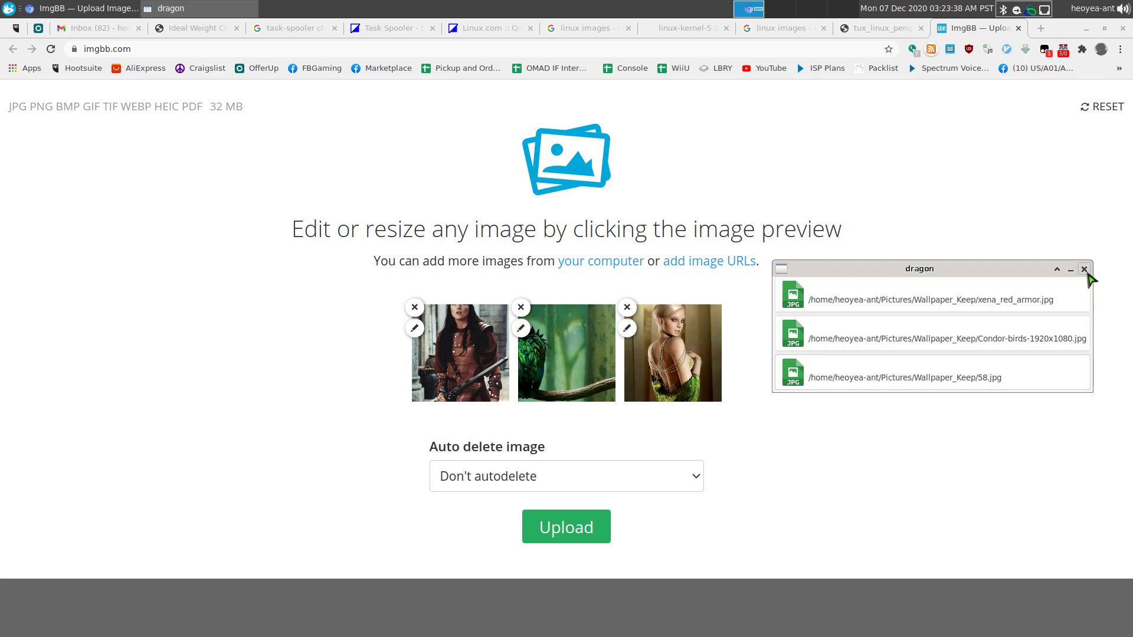
pyautogui.click(1083, 269)
pyautogui.hotkey('alt', 'Tab')
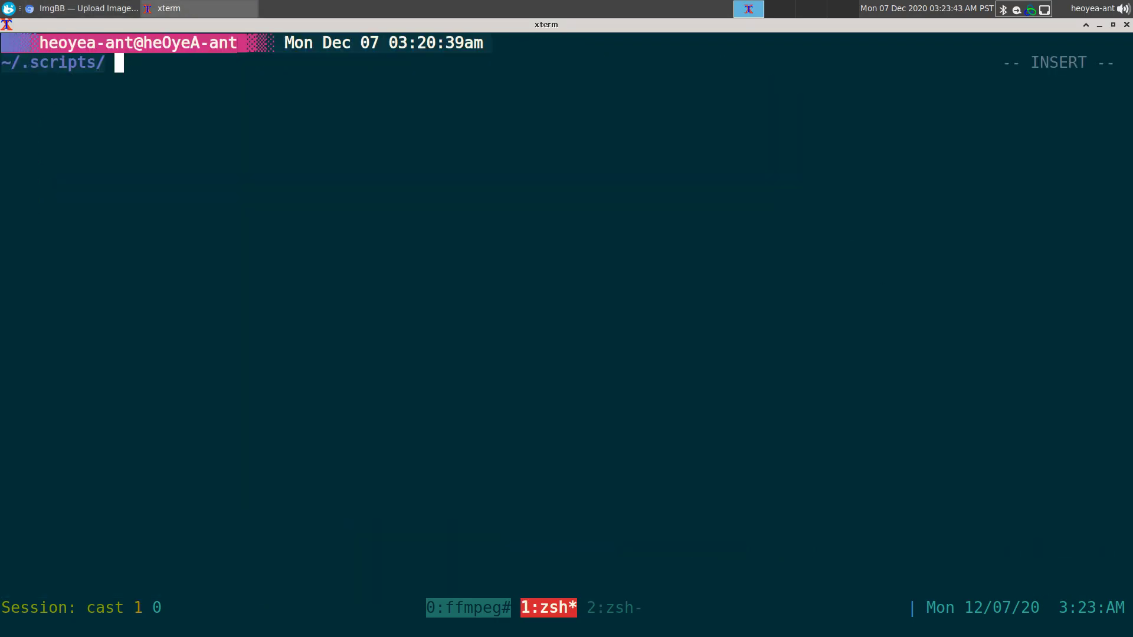
# Open dragonzord in vim from tmux window 1 and highlight the $(wmctrl call on line 13
pyautogui.hotkey('ctrl', 'b')
pyautogui.write('1')
pyautogui.write('vim dragonzord')
pyautogui.press('Return')
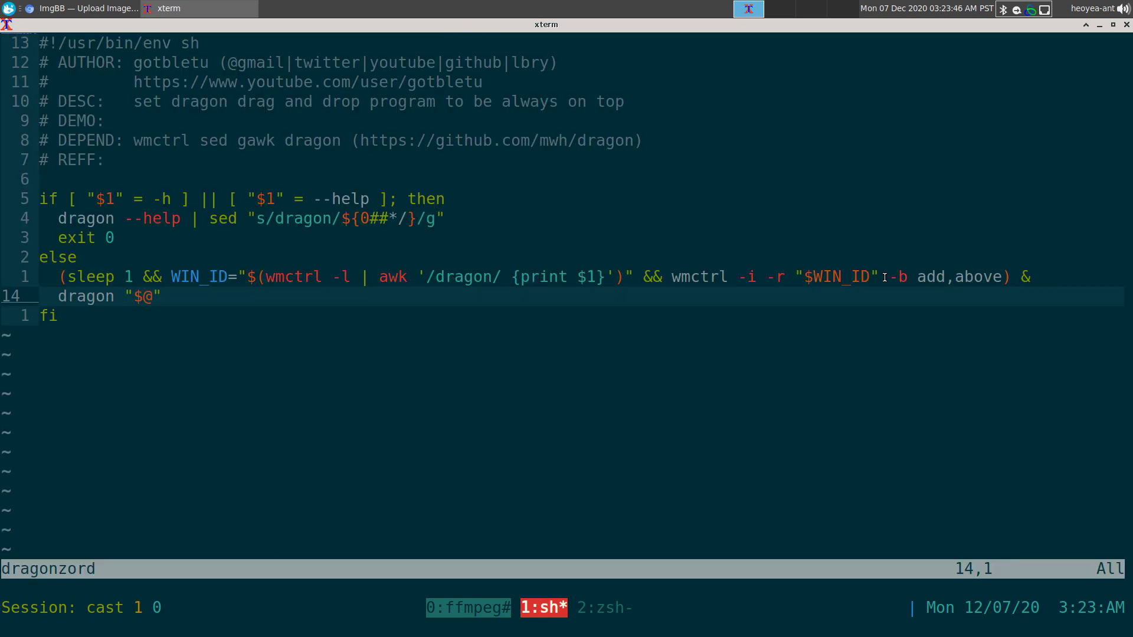
pyautogui.press('k')
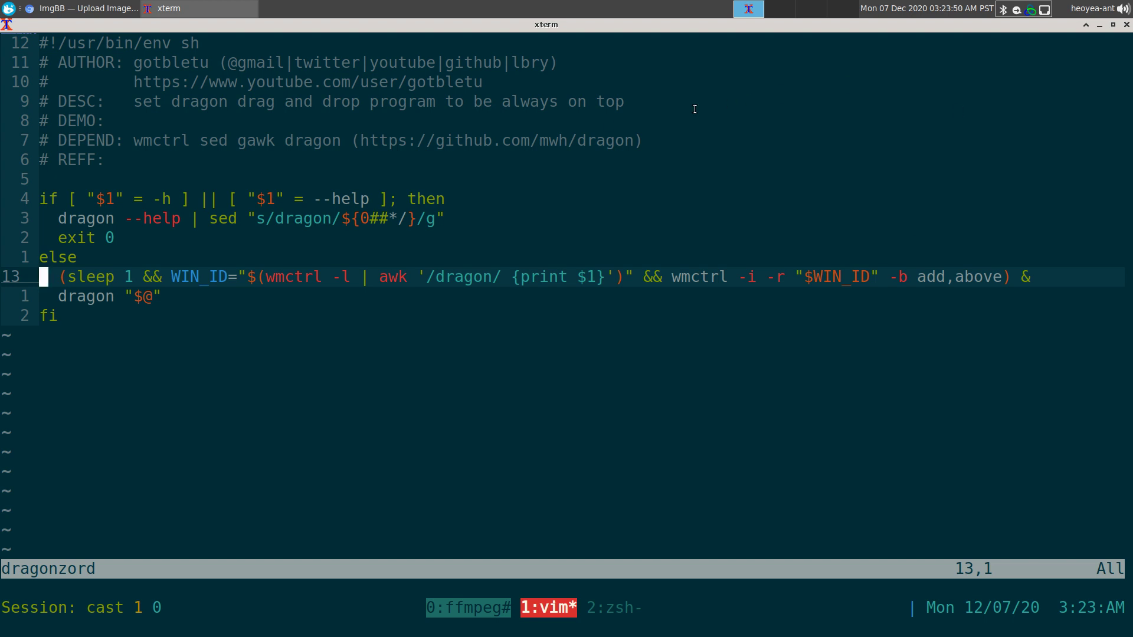
pyautogui.doubleClick(304, 277)
# Recall and edit the three-wallpaper dragonzord command, reload ImgBB to clear its queue, and run it
pyautogui.hotkey('ctrl', 'b')
pyautogui.press('2')
pyautogui.press('Up')
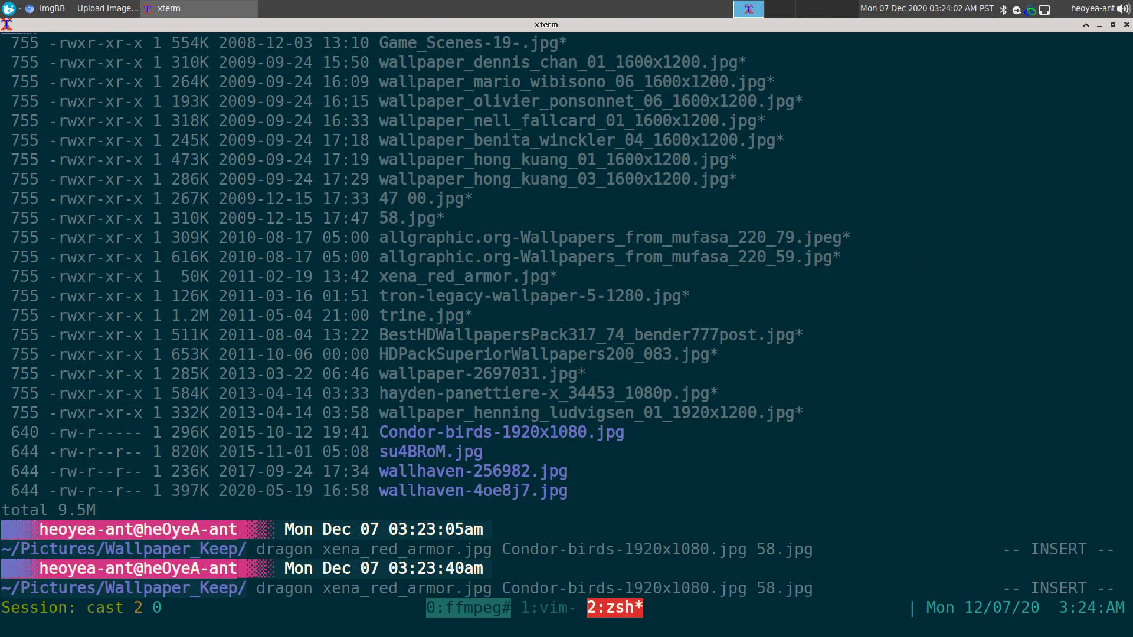
pyautogui.press('Escape')
pyautogui.write('0w')
pyautogui.write('i-a -x')
pyautogui.hotkey('alt', 'Tab')
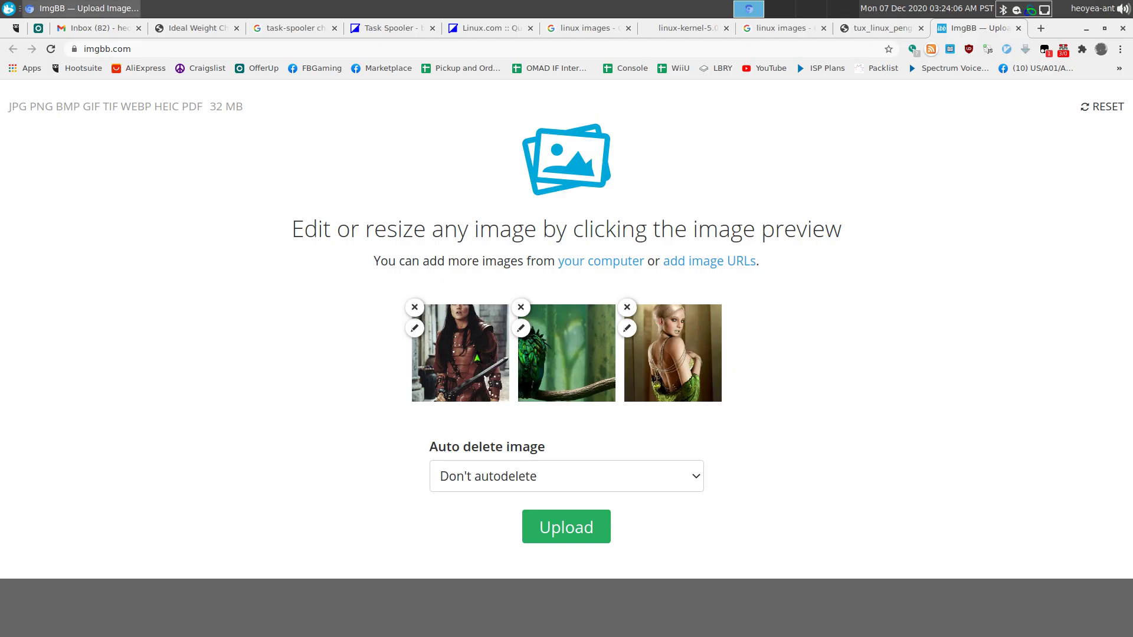
pyautogui.click(51, 49)
pyautogui.hotkey('alt', 'Tab')
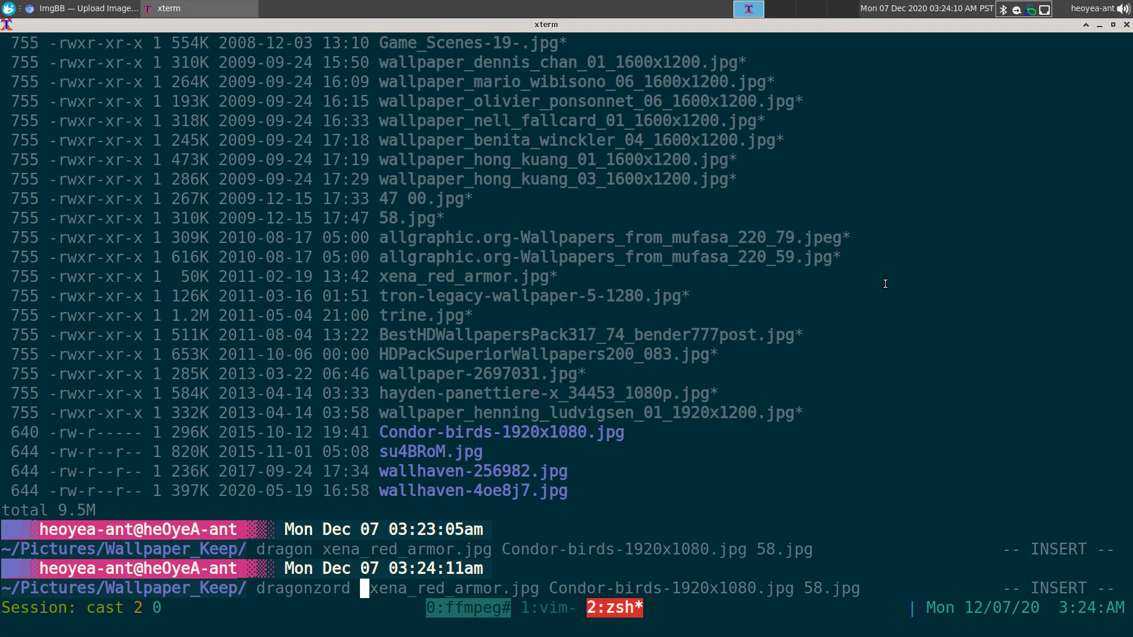
pyautogui.press('Return')
# Drop xena_red_armor.jpg, Condor-birds-1920x1080.jpg and 58.jpg onto ImgBB individually, then close dragon
pyautogui.hotkey('alt', 'Tab')
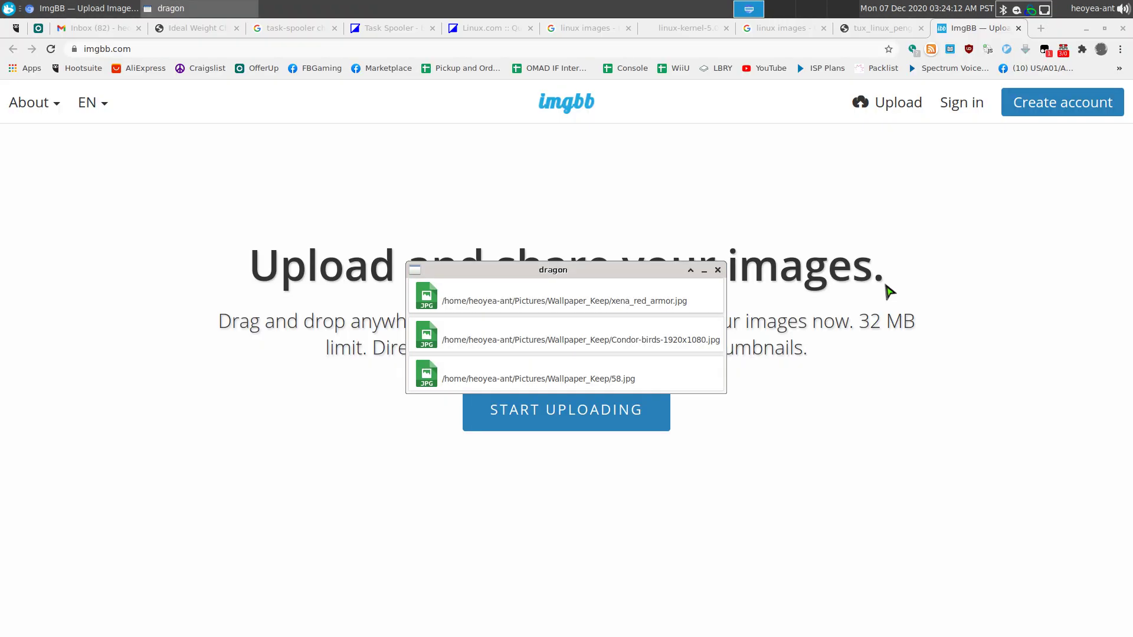
pyautogui.moveTo(635, 273); pyautogui.dragTo(930, 288)
pyautogui.click(855, 480)
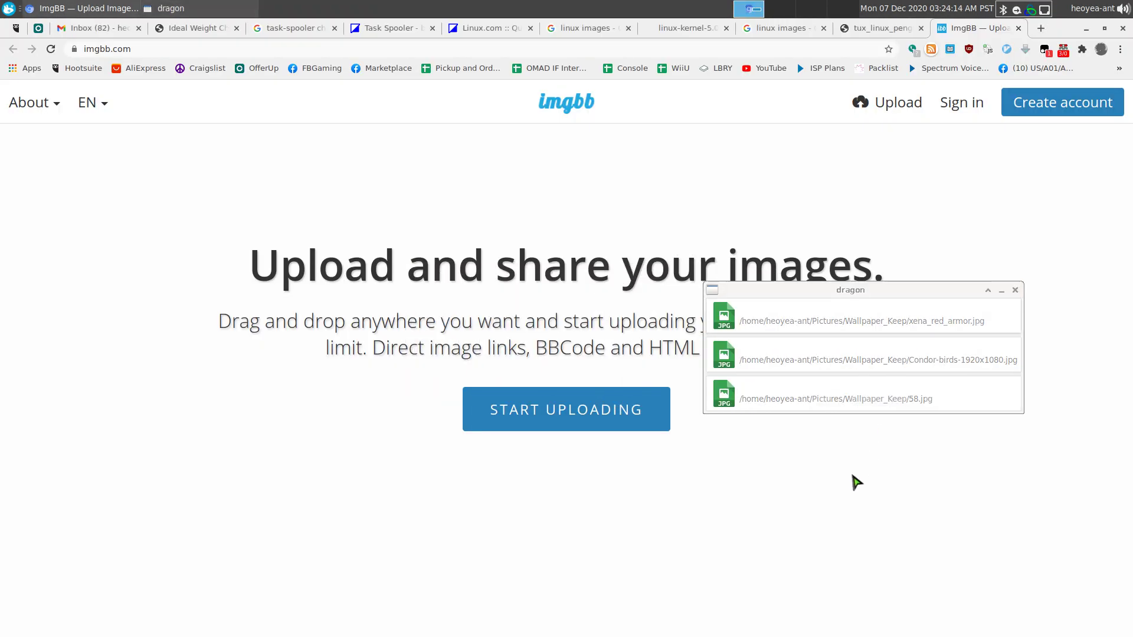
pyautogui.click(807, 548)
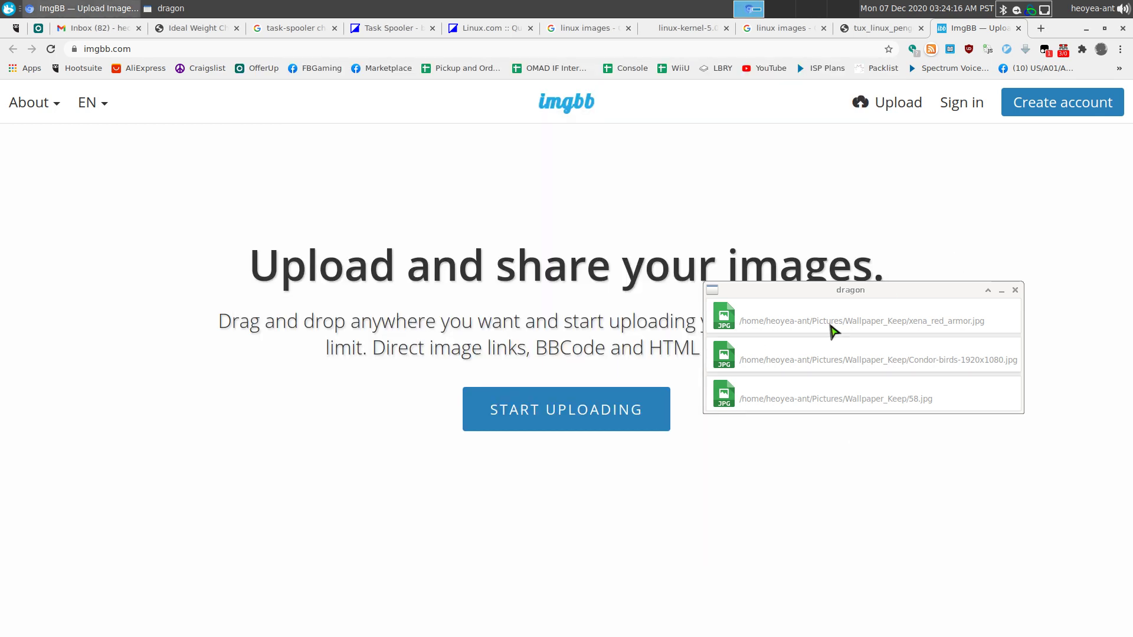
pyautogui.moveTo(887, 293); pyautogui.dragTo(968, 245)
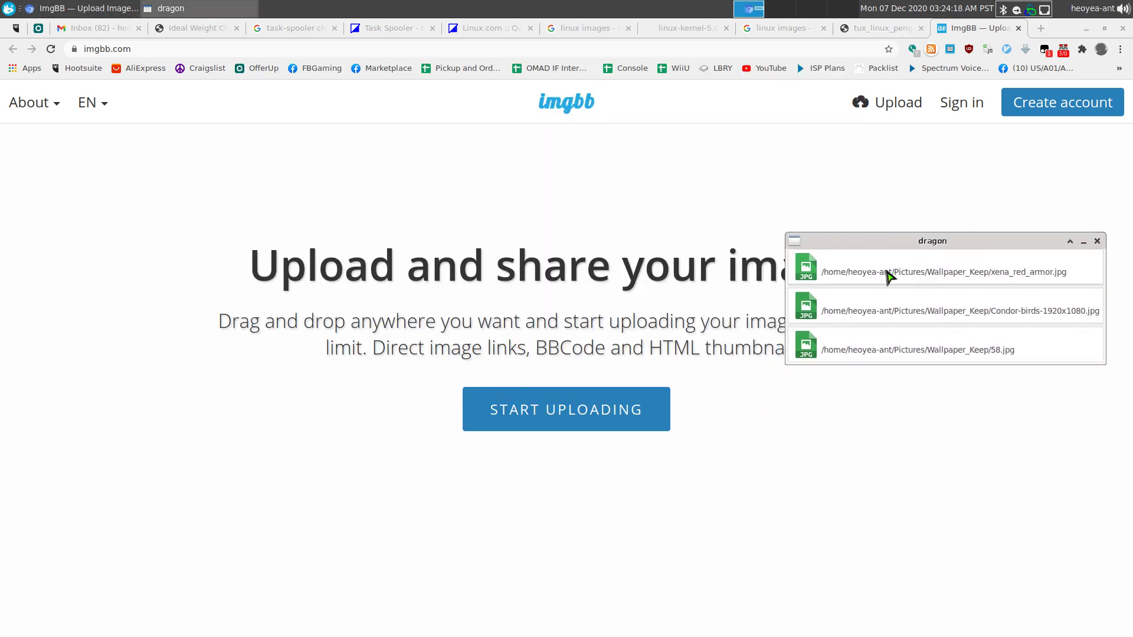
pyautogui.moveTo(887, 276); pyautogui.dragTo(638, 313)
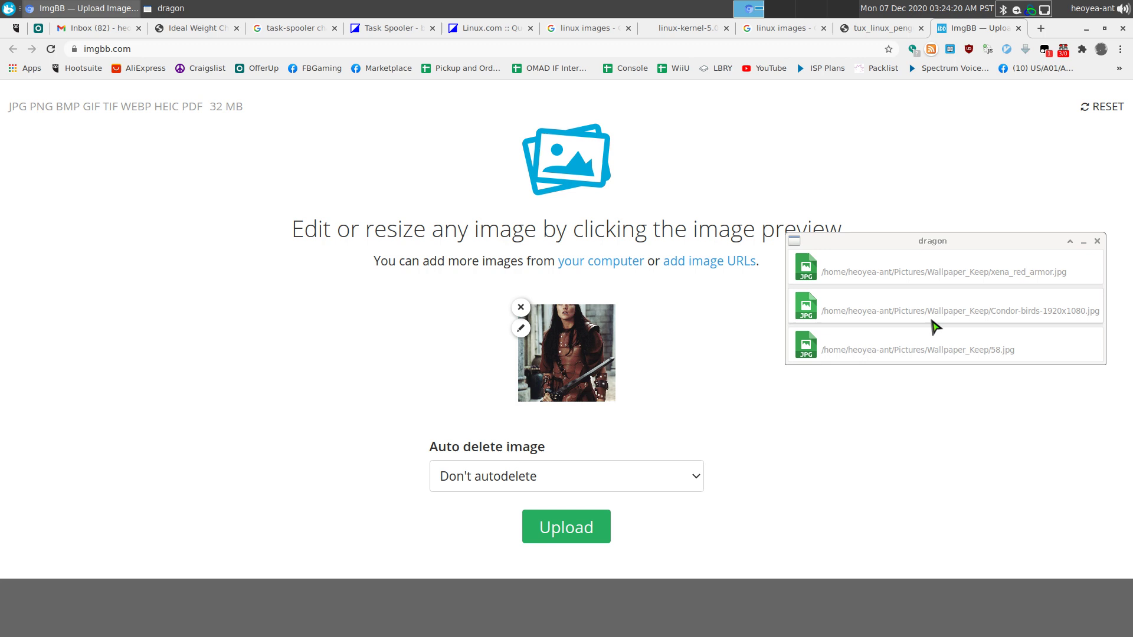
pyautogui.moveTo(690, 416); pyautogui.dragTo(696, 416)
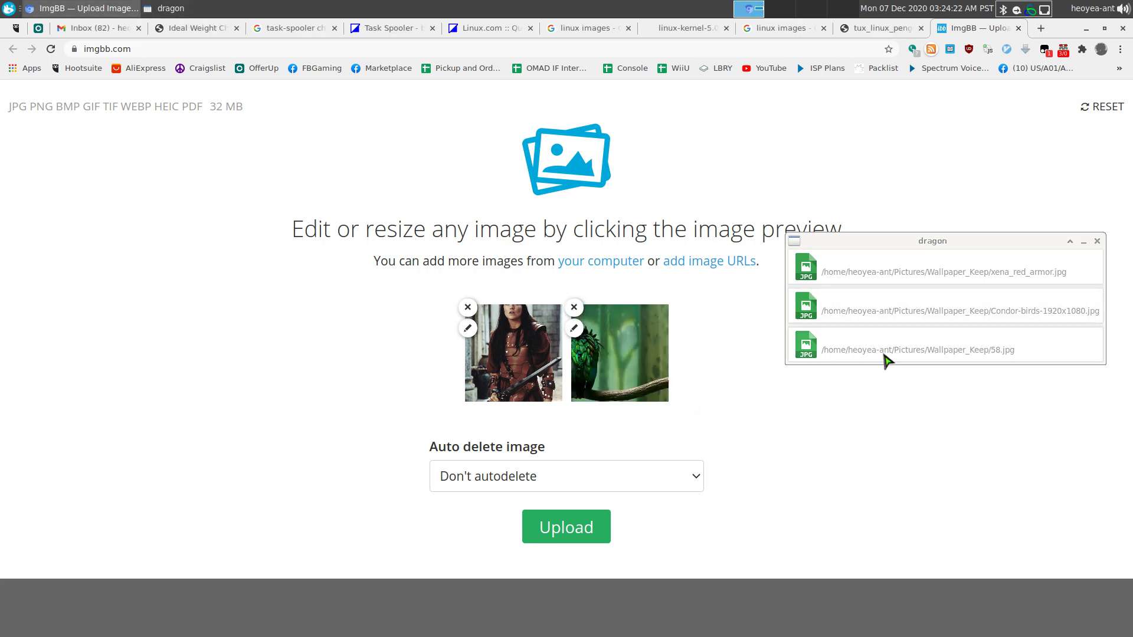
pyautogui.moveTo(885, 354); pyautogui.dragTo(703, 417)
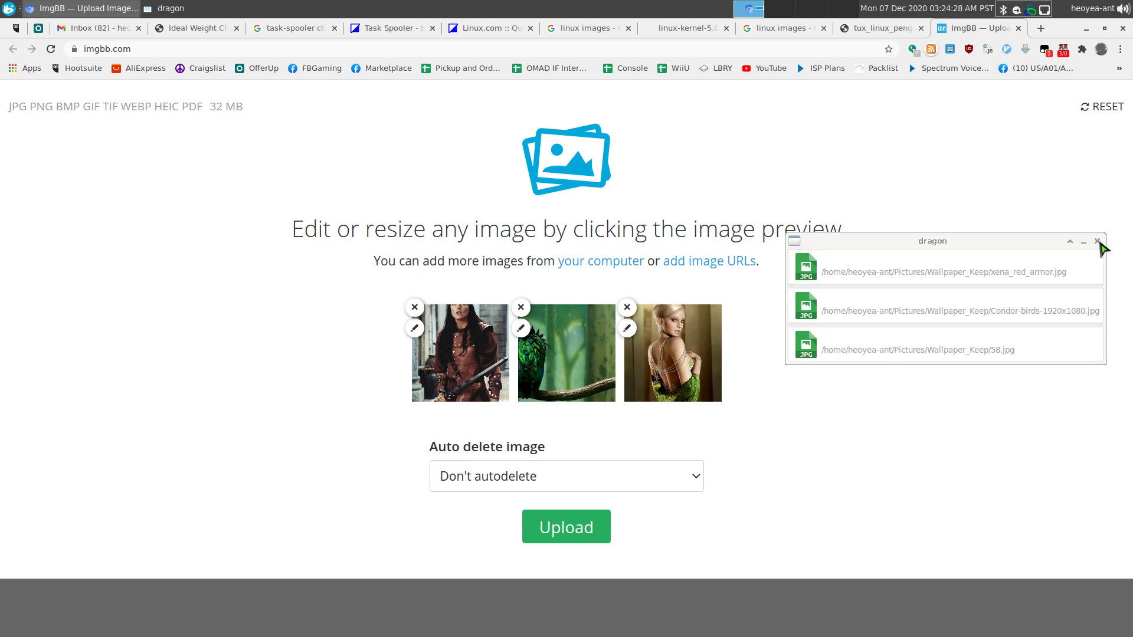
pyautogui.click(1099, 243)
pyautogui.click(1098, 243)
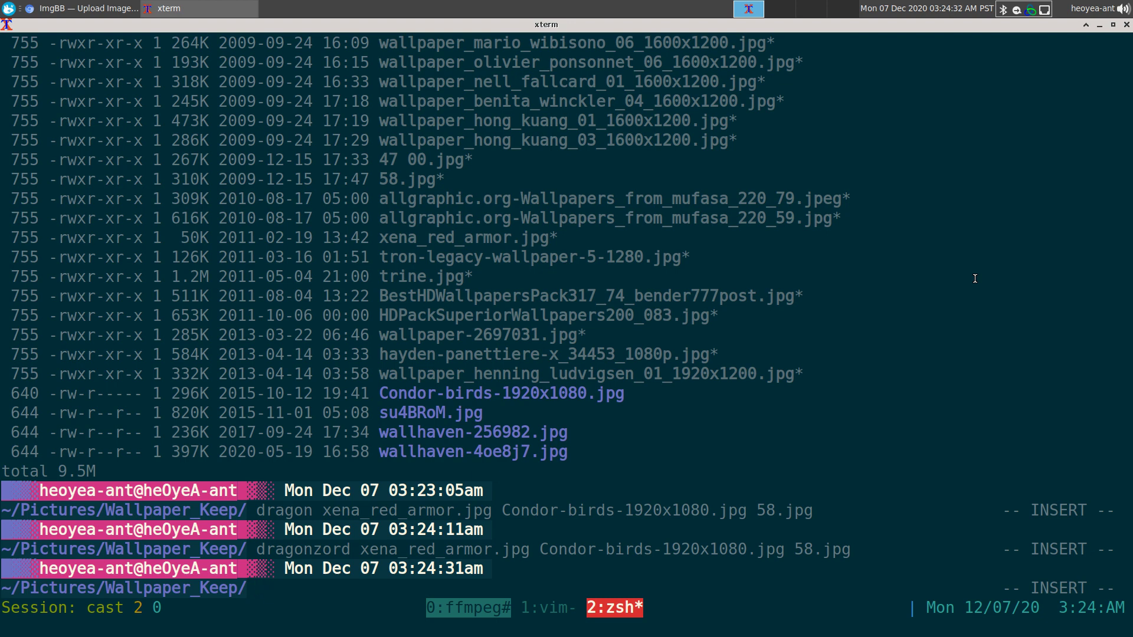
# Show dragonzord -h and highlight the -a (drag all at once) and -x (exit after drop) options
pyautogui.write('dragonzord -h')
pyautogui.hotkey('ctrl', 'l')
pyautogui.press('Return')
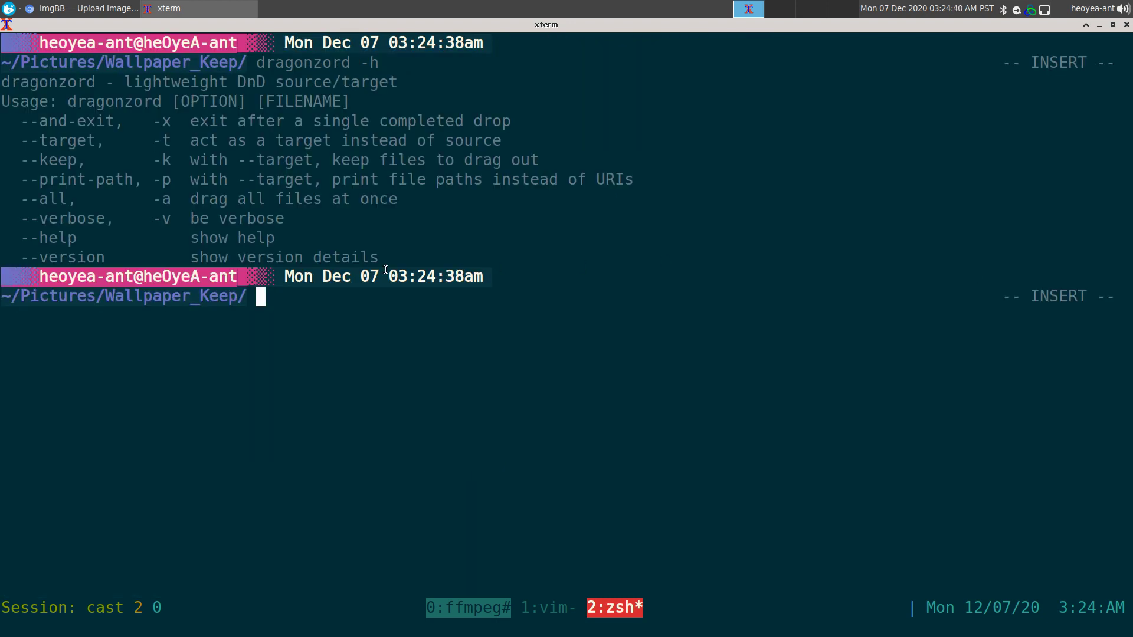
pyautogui.moveTo(191, 202); pyautogui.dragTo(404, 205)
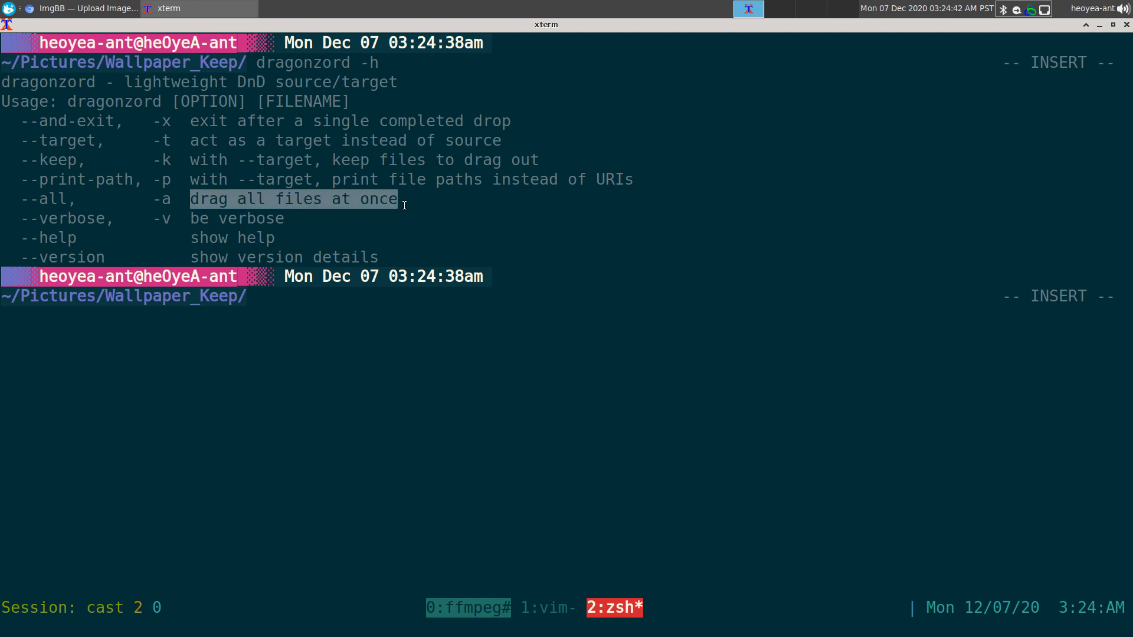
pyautogui.click(145, 210)
pyautogui.moveTo(154, 121); pyautogui.dragTo(521, 116)
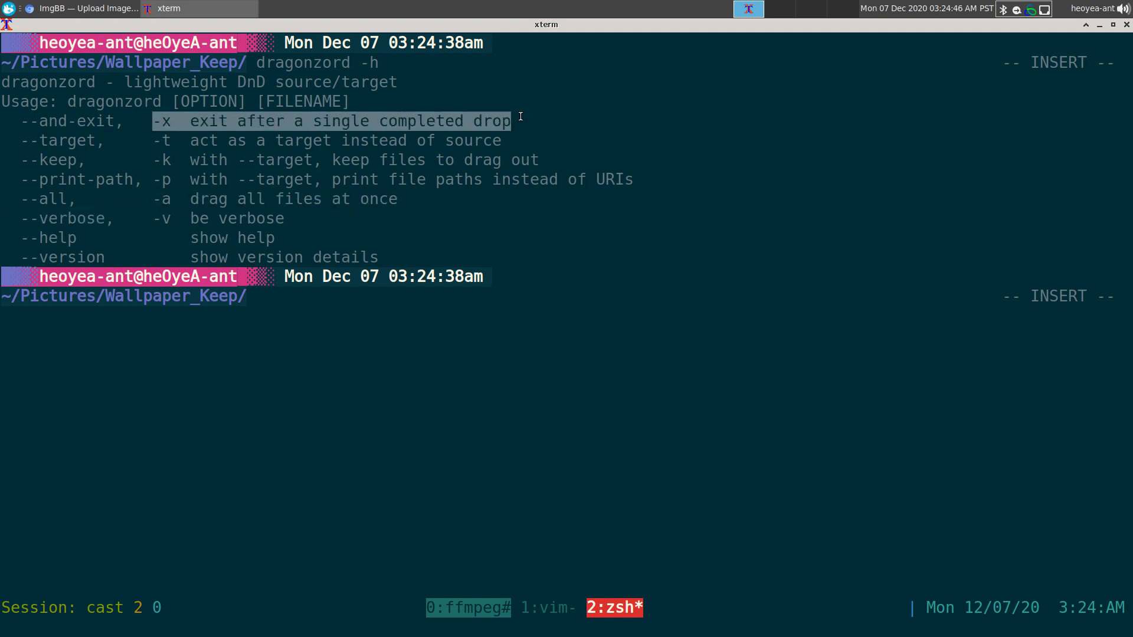
pyautogui.click(520, 117)
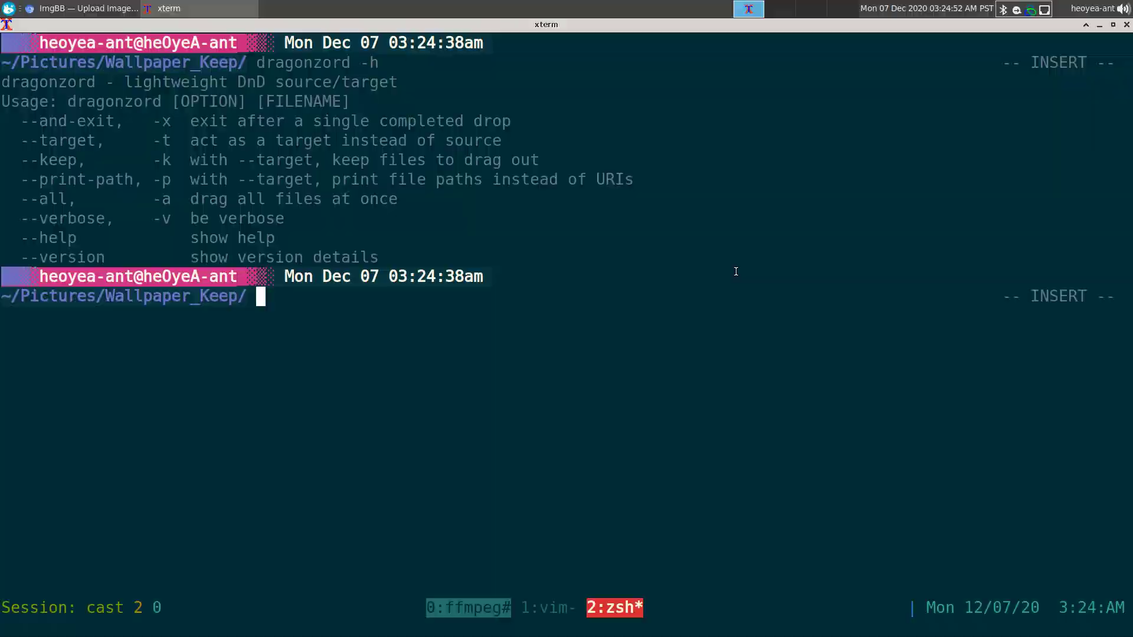
# Run dragonzord -a -x on xena_red_armor.jpg, Condor-birds-1920x1080.jpg and 58.jpg, moving its window right
pyautogui.hotkey('alt', 'Tab')
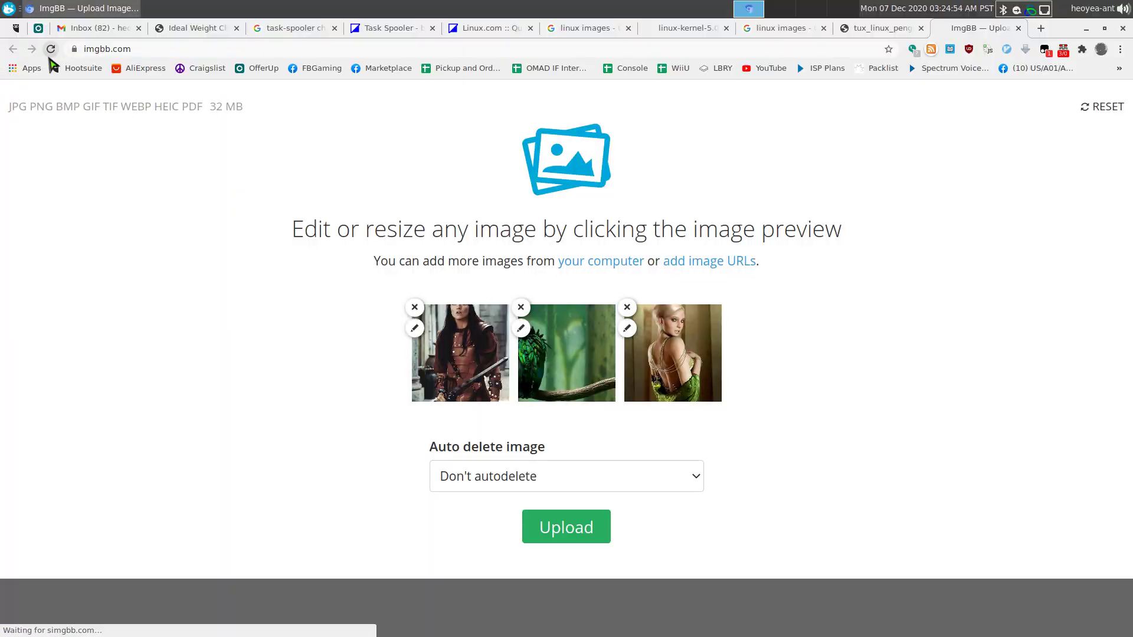
pyautogui.hotkey('alt', 'Tab')
pyautogui.write('dragonzord xena_red_armor.jpg Condor-birds-1920x1080.jpg 58.jpg')
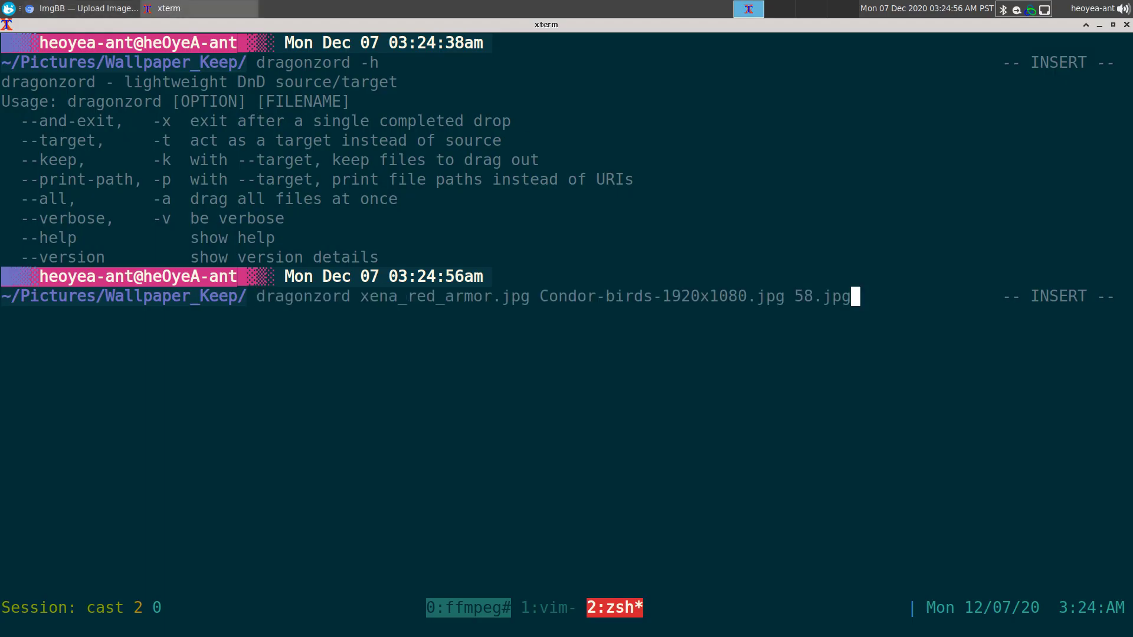
pyautogui.press('Escape')
pyautogui.write('0')
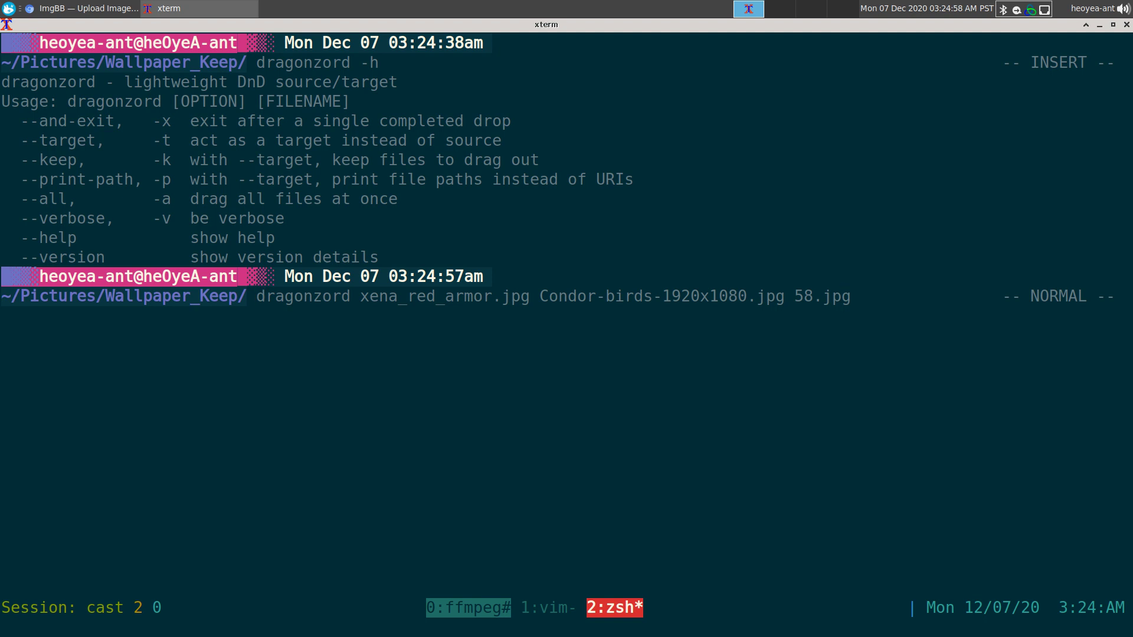
pyautogui.write('wi-')
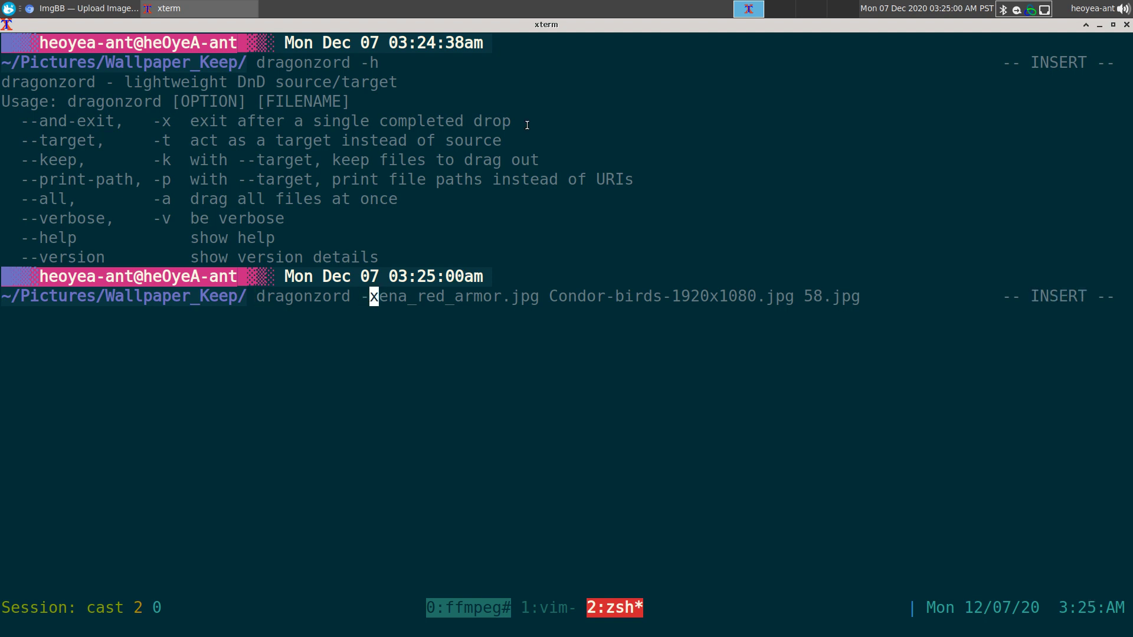
pyautogui.write('a -')
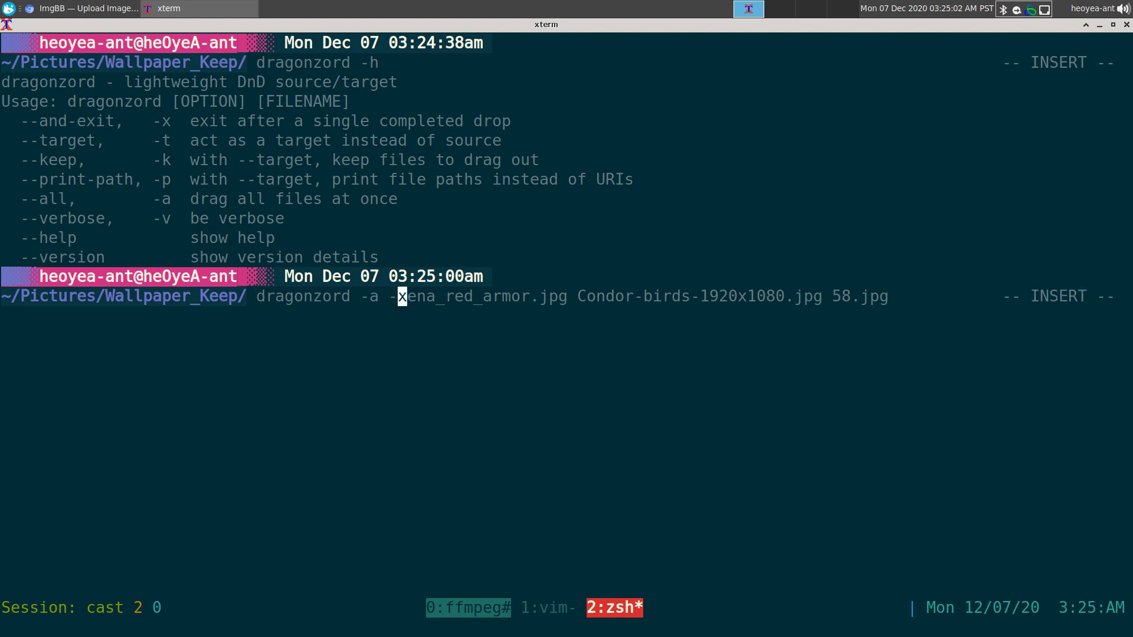
pyautogui.write('x')
pyautogui.press('Return')
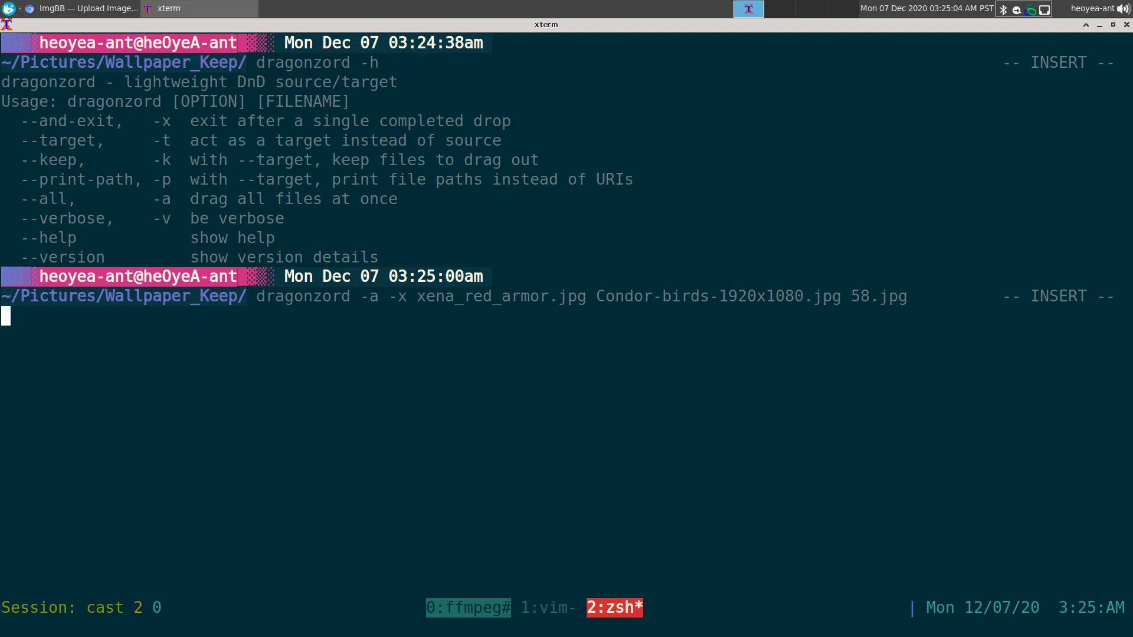
pyautogui.hotkey('alt', 'Tab')
pyautogui.moveTo(560, 268); pyautogui.dragTo(878, 250)
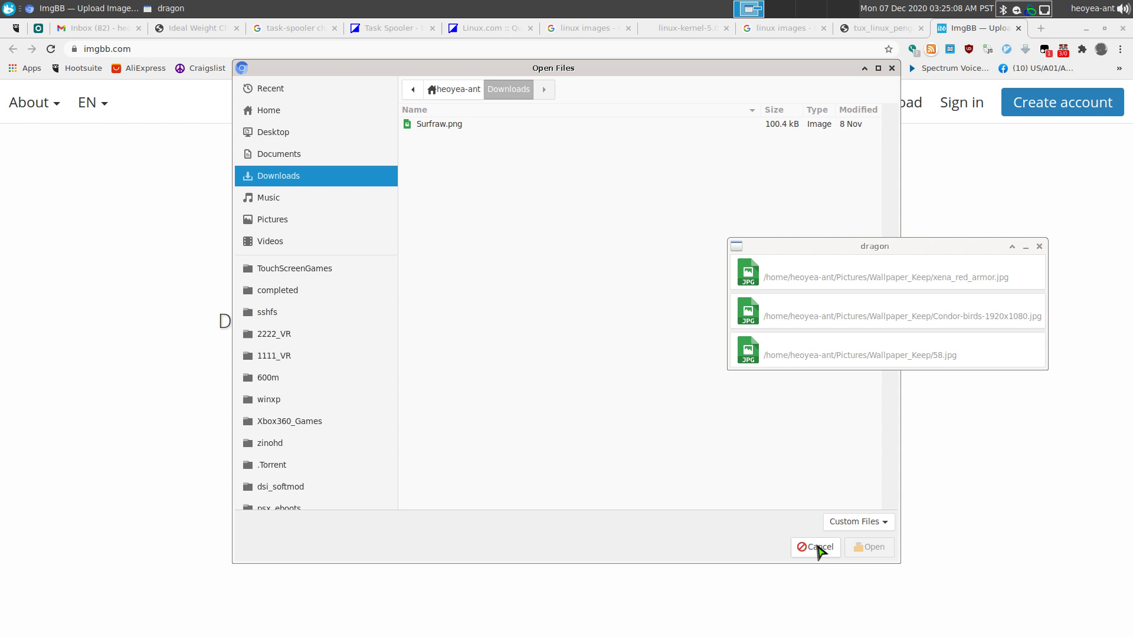
# Cancel the file picker, drop all three wallpapers onto ImgBB in one drag, and return to xterm
pyautogui.click(818, 548)
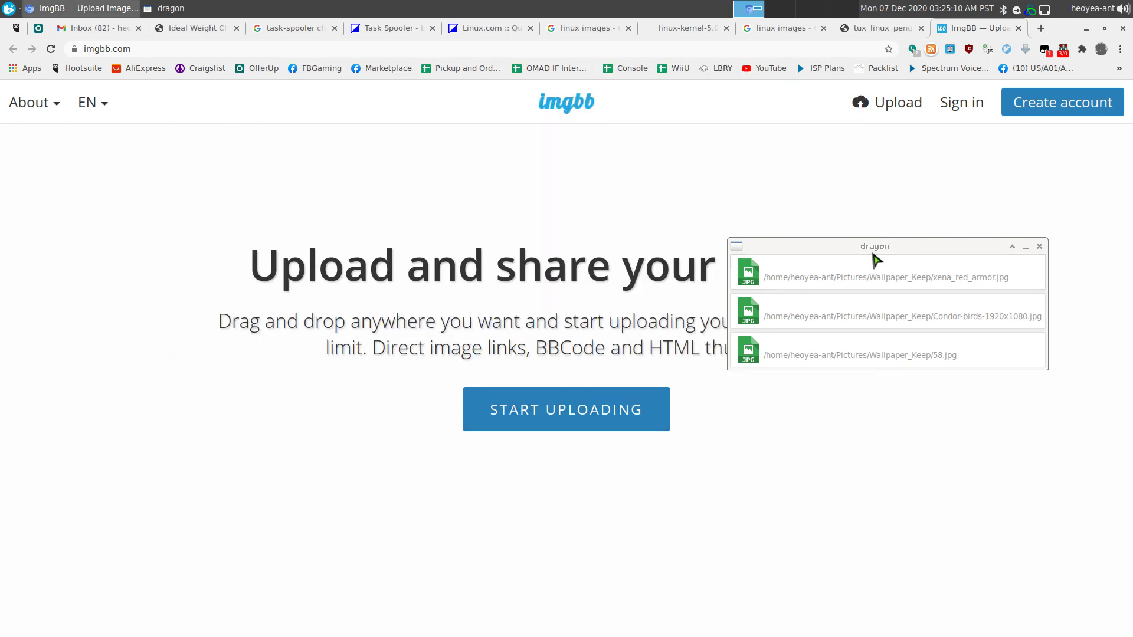
pyautogui.moveTo(873, 254); pyautogui.dragTo(634, 326)
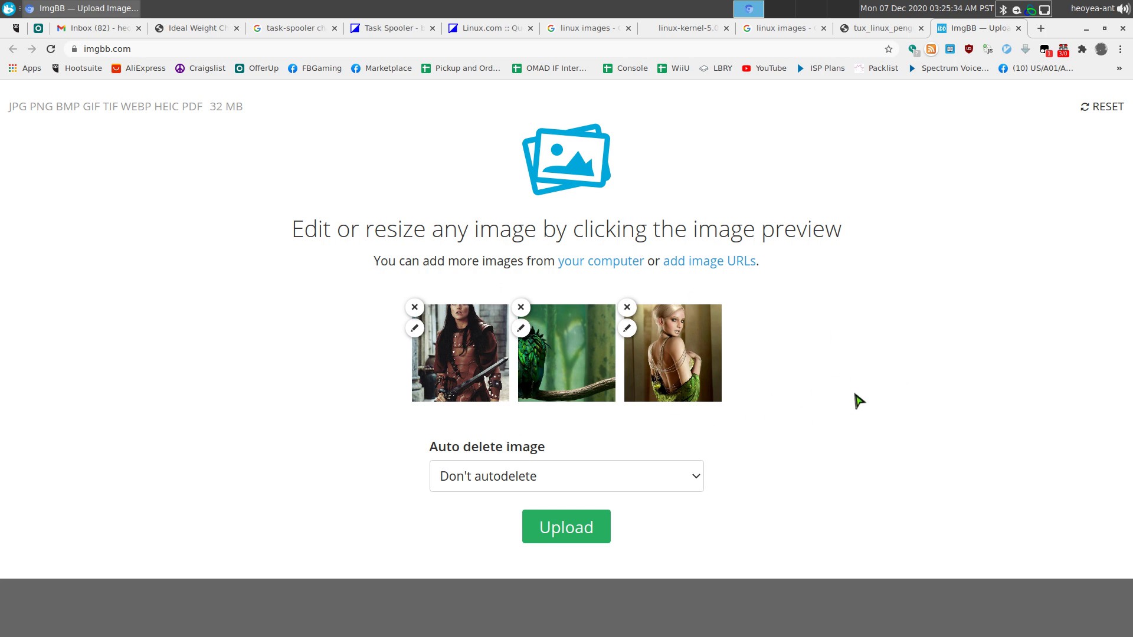
pyautogui.hotkey('alt', 'Tab')
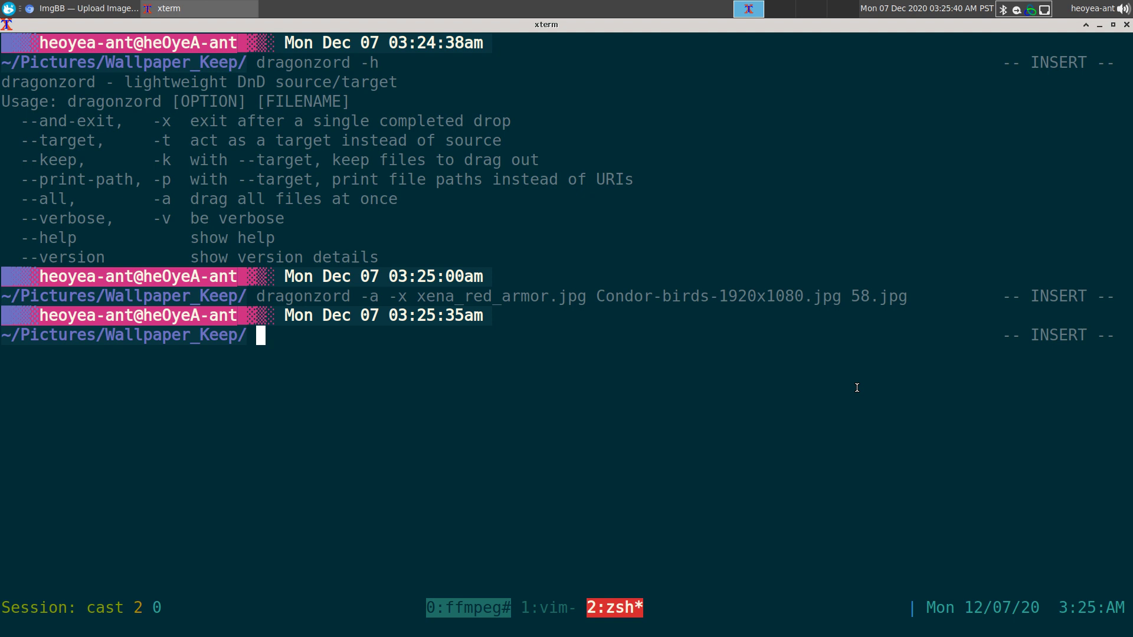
# Run dragonzord --target after opening the Tux penguin image page in Chrome
pyautogui.doubleClick(70, 141)
pyautogui.click(477, 144)
pyautogui.write('drago')
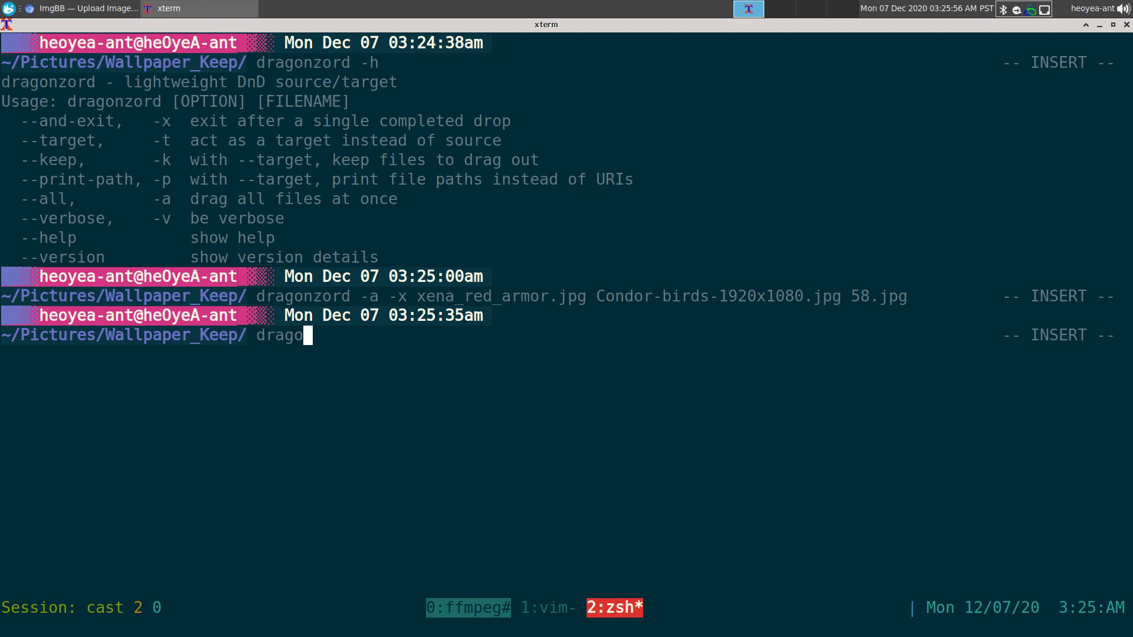
pyautogui.write('nzord --target')
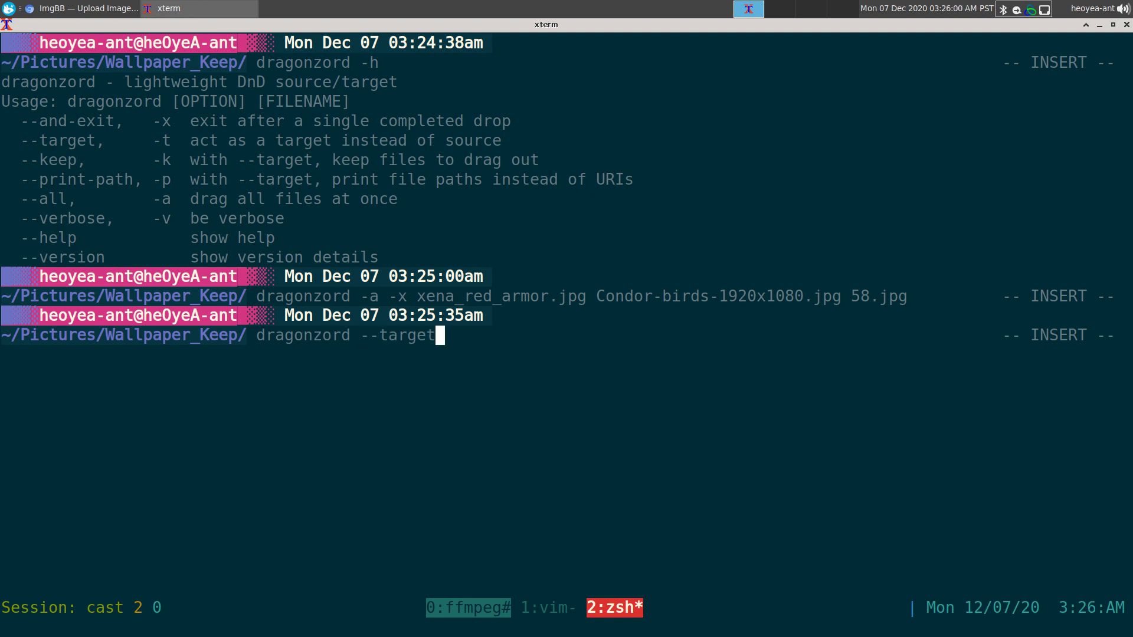
pyautogui.hotkey('ctrl', 'l')
pyautogui.hotkey('alt', 'Tab')
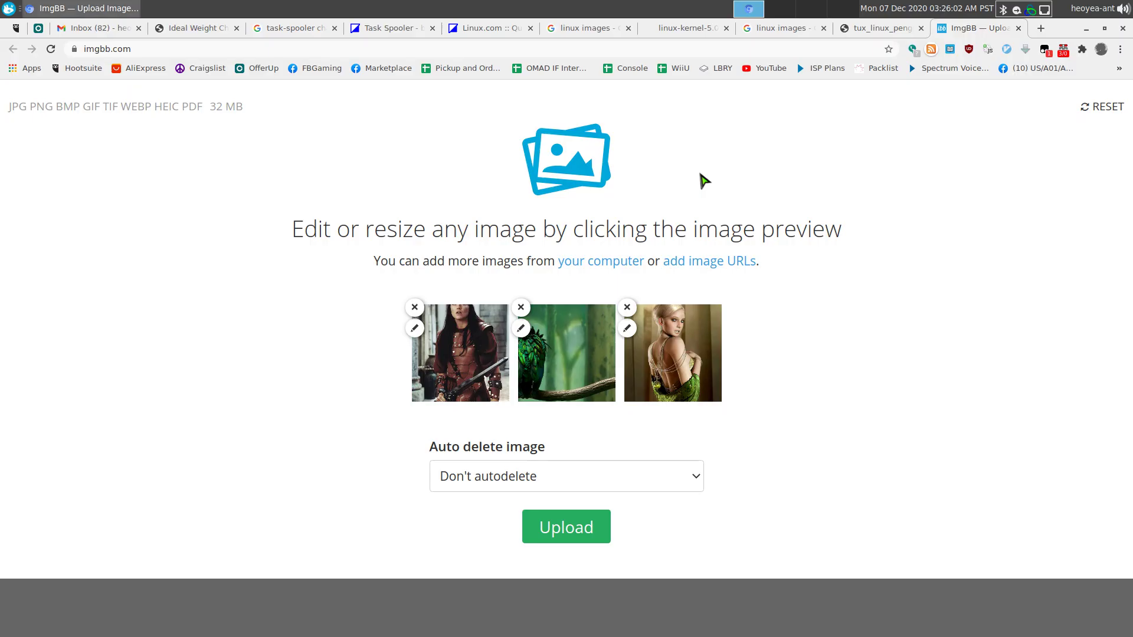
pyautogui.click(915, 29)
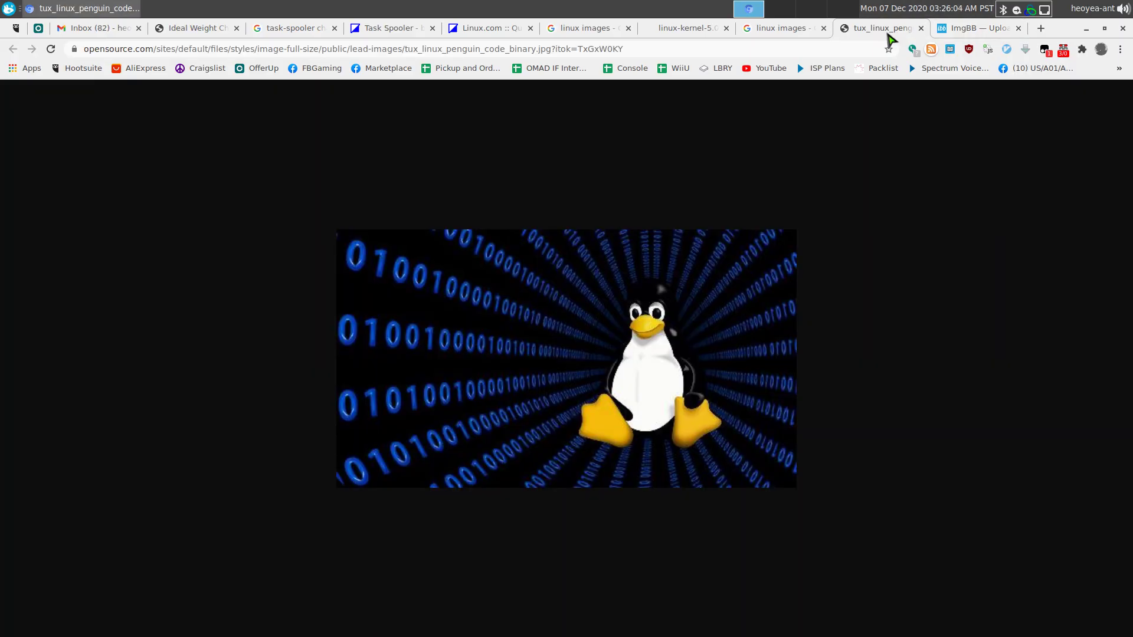
pyautogui.hotkey('alt', 'Tab')
pyautogui.press('Return')
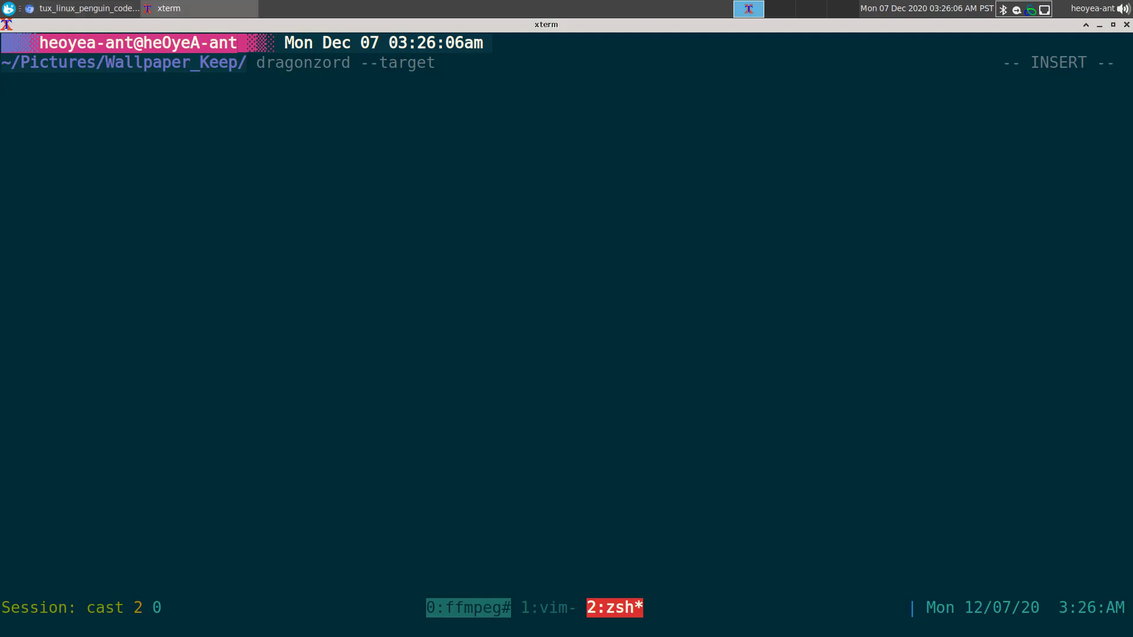
# Drop the Tux image onto the target window, check the terminal, then minimize Chrome
pyautogui.hotkey('alt', 'Tab')
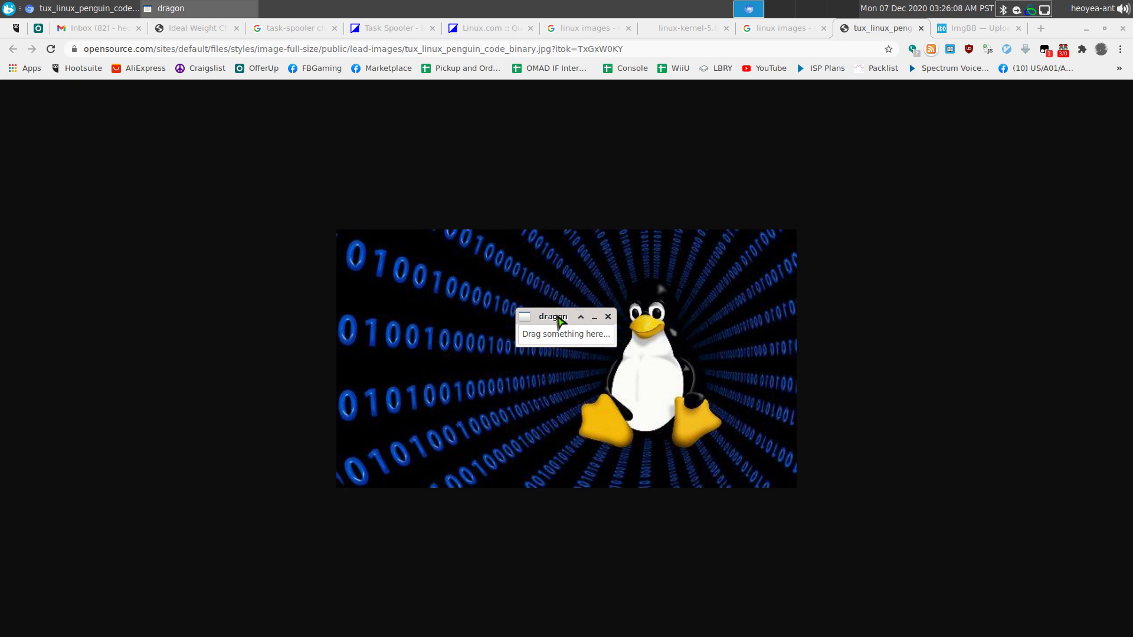
pyautogui.moveTo(557, 319); pyautogui.dragTo(943, 274)
pyautogui.moveTo(617, 394); pyautogui.dragTo(954, 294)
pyautogui.hotkey('alt', 'Tab')
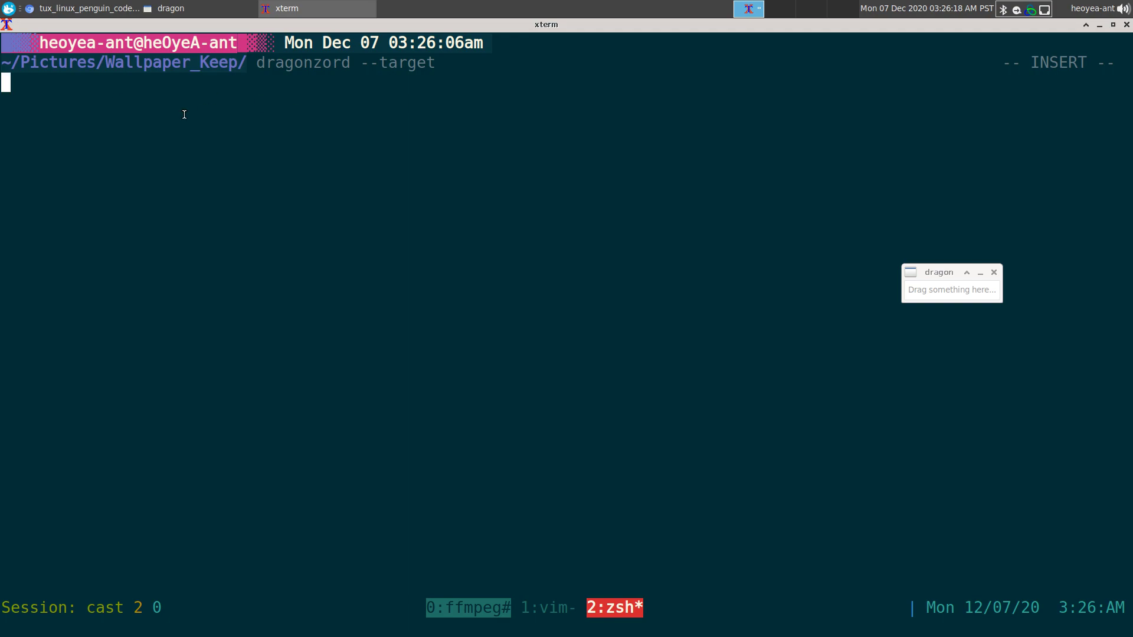
pyautogui.hotkey('alt', 'Tab')
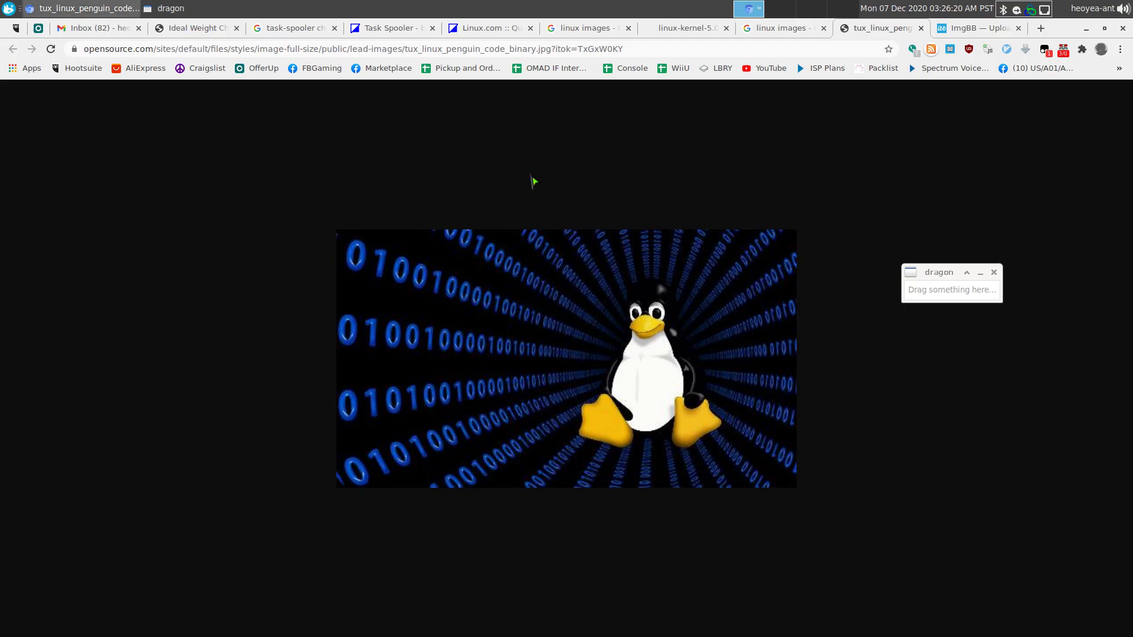
pyautogui.hotkey('alt', 'Tab')
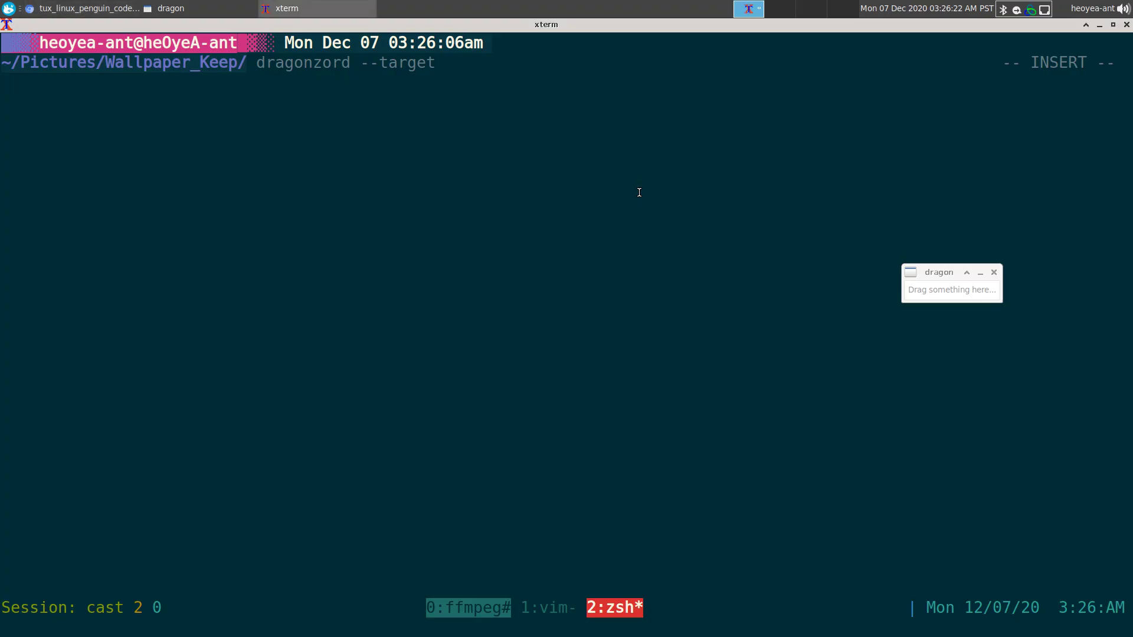
pyautogui.hotkey('alt', 'Tab')
pyautogui.click(1086, 28)
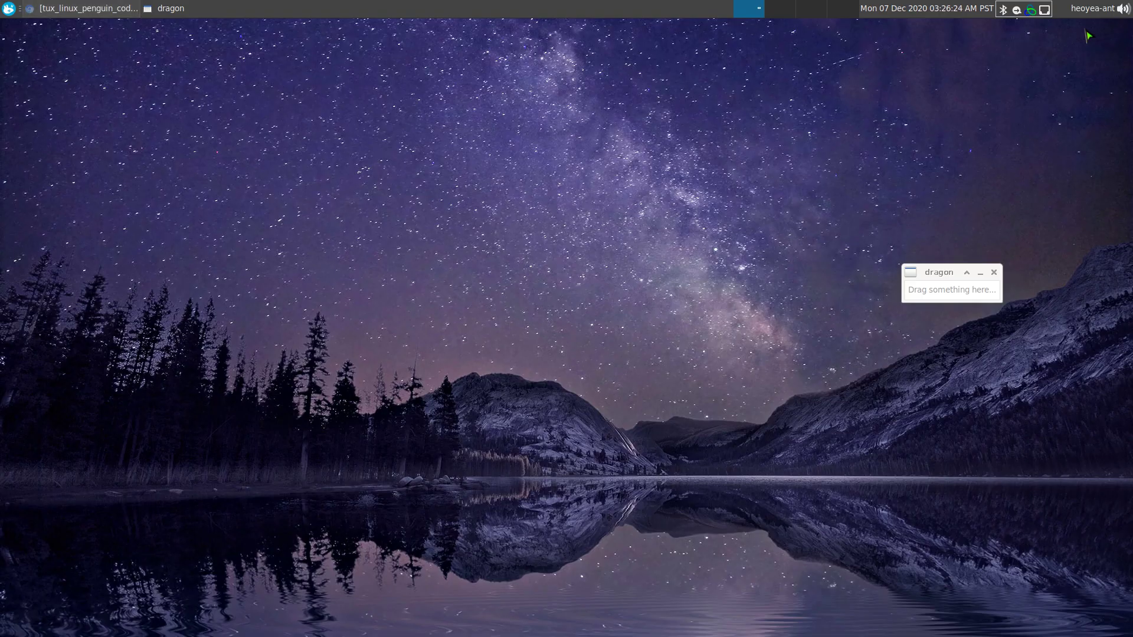
# Drop the posix script and IMG_0398.JPG from the home folder onto dragon's target window
pyautogui.press('super+e')
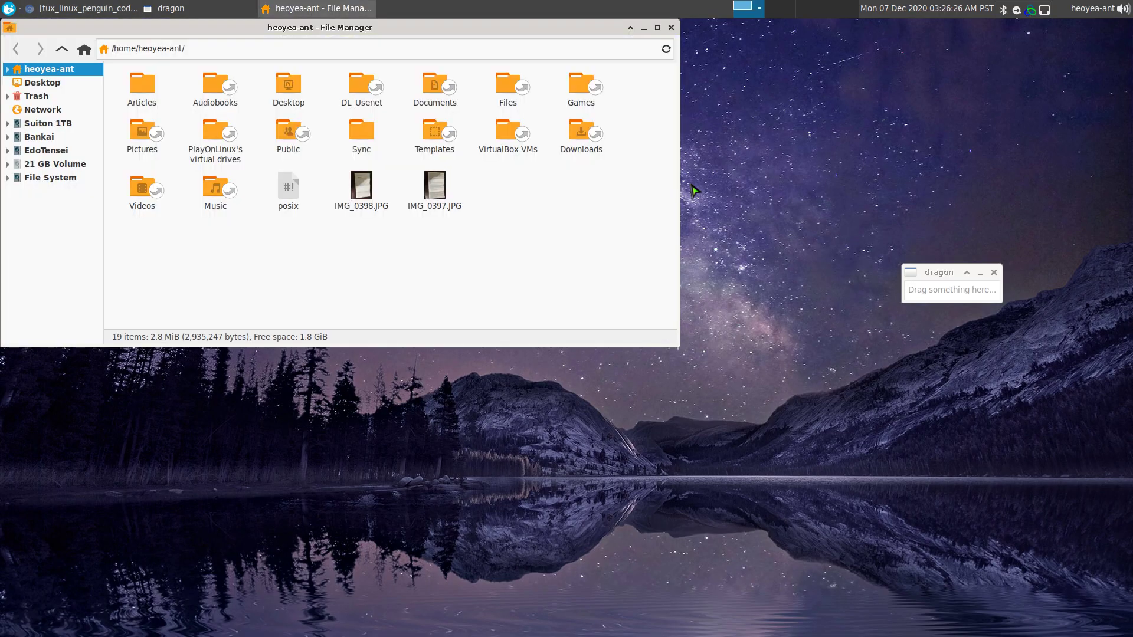
pyautogui.click(291, 190)
pyautogui.moveTo(290, 190); pyautogui.dragTo(939, 295)
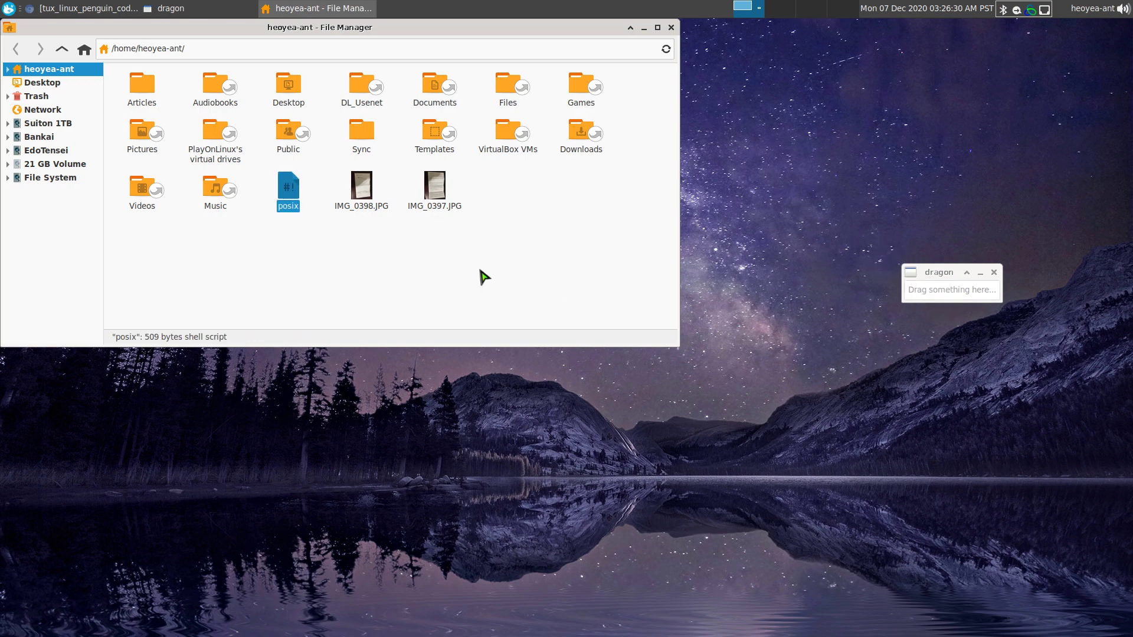
pyautogui.moveTo(375, 198); pyautogui.dragTo(940, 299)
pyautogui.hotkey('alt', 'Tab')
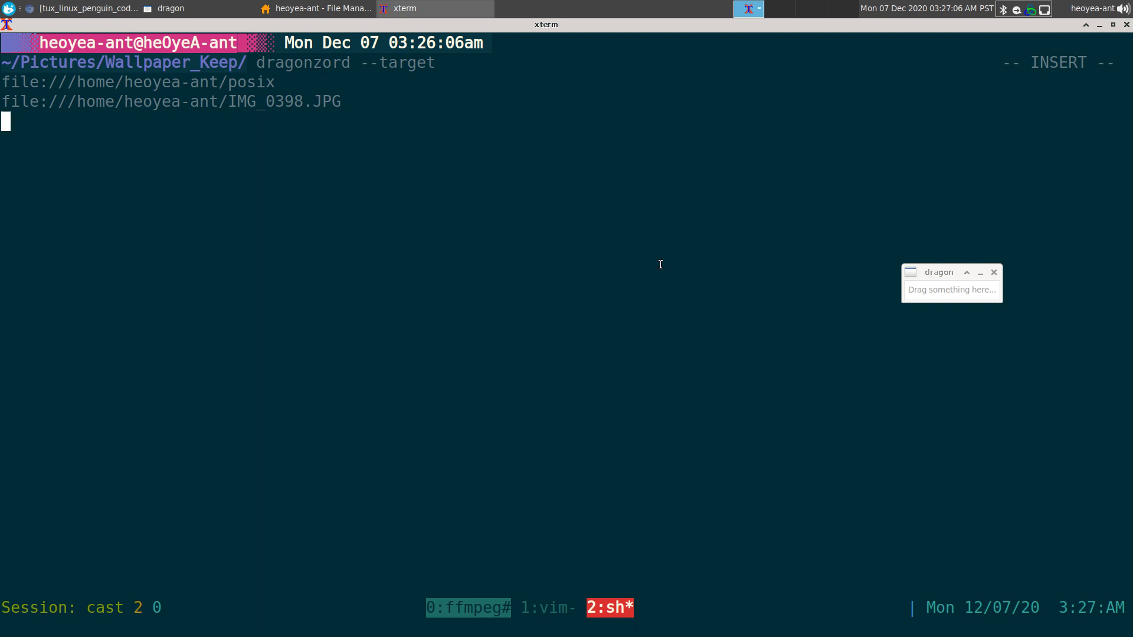
# Close the dragon drop window and clear the xterm screen to a fresh prompt
pyautogui.click(993, 272)
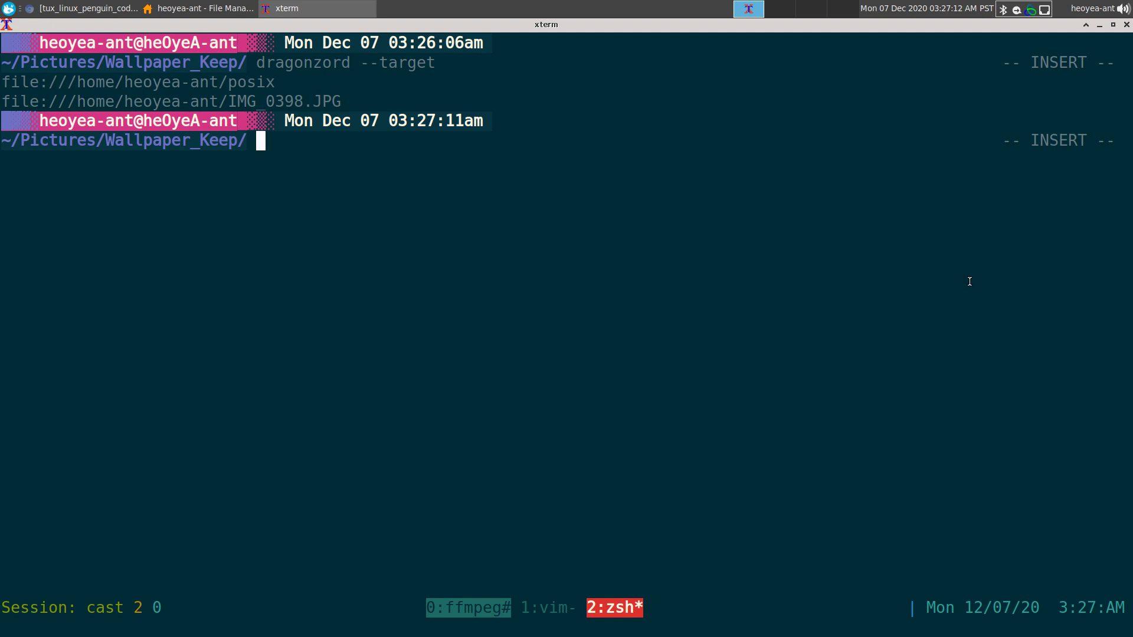
pyautogui.hotkey('ctrl', 'l')
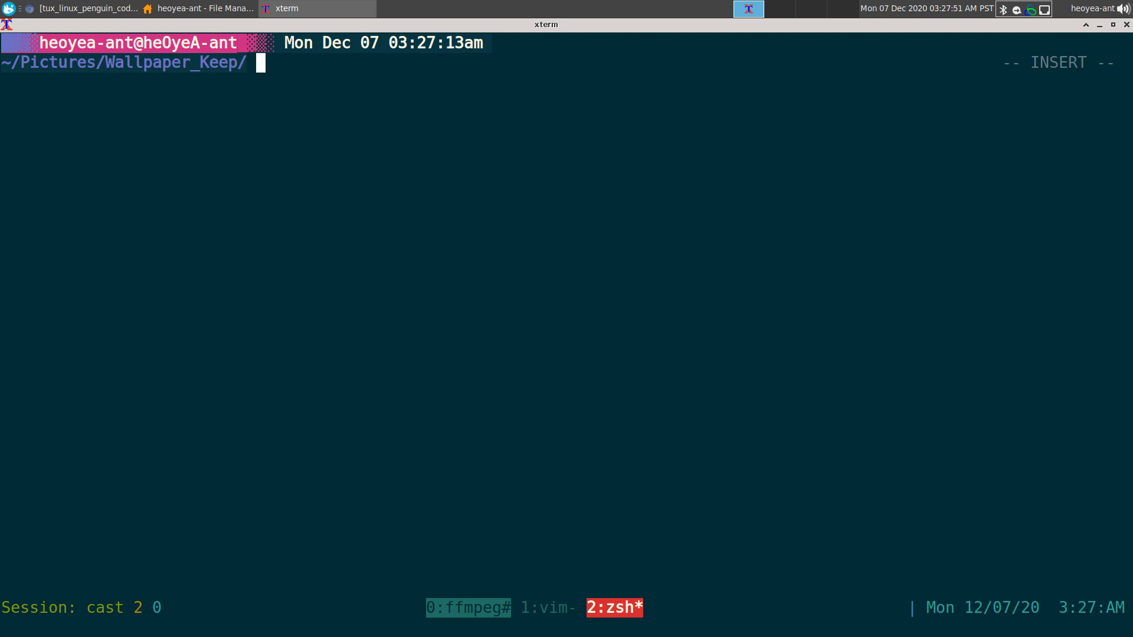
# Switch to tmux window 1 with vim and highlight the dragon project URL on line 7
pyautogui.hotkey('ctrl', 'b')
pyautogui.press('1')
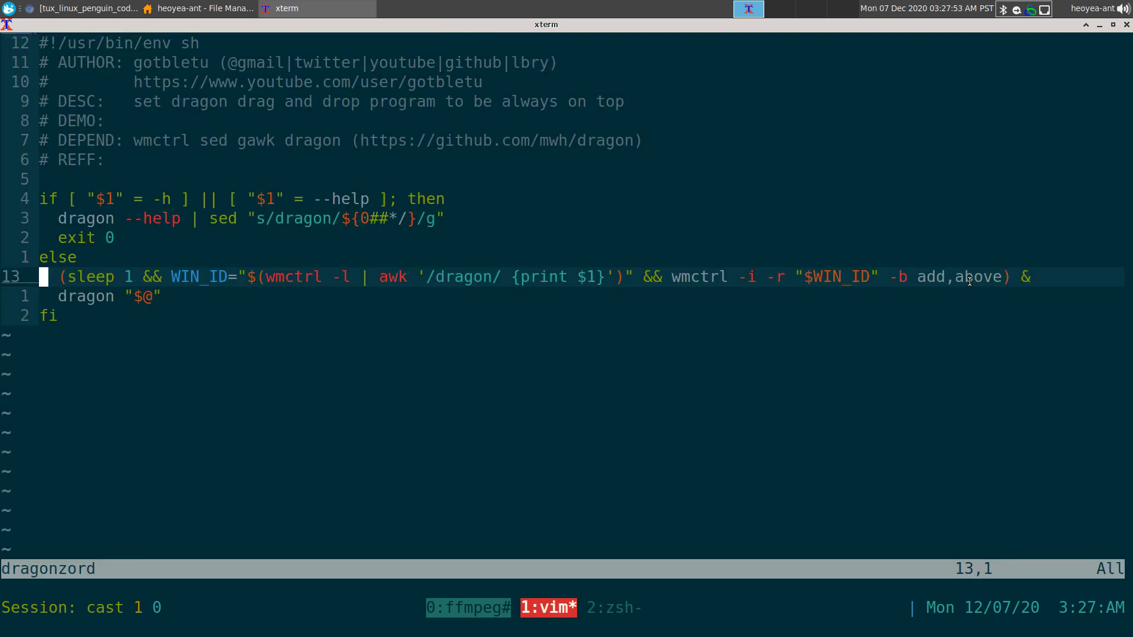
pyautogui.doubleClick(522, 140)
pyautogui.click(792, 173)
# Highlight the dragon references on lines 3 and 13, then the wmctrl always-on-top commands
pyautogui.doubleClick(75, 218)
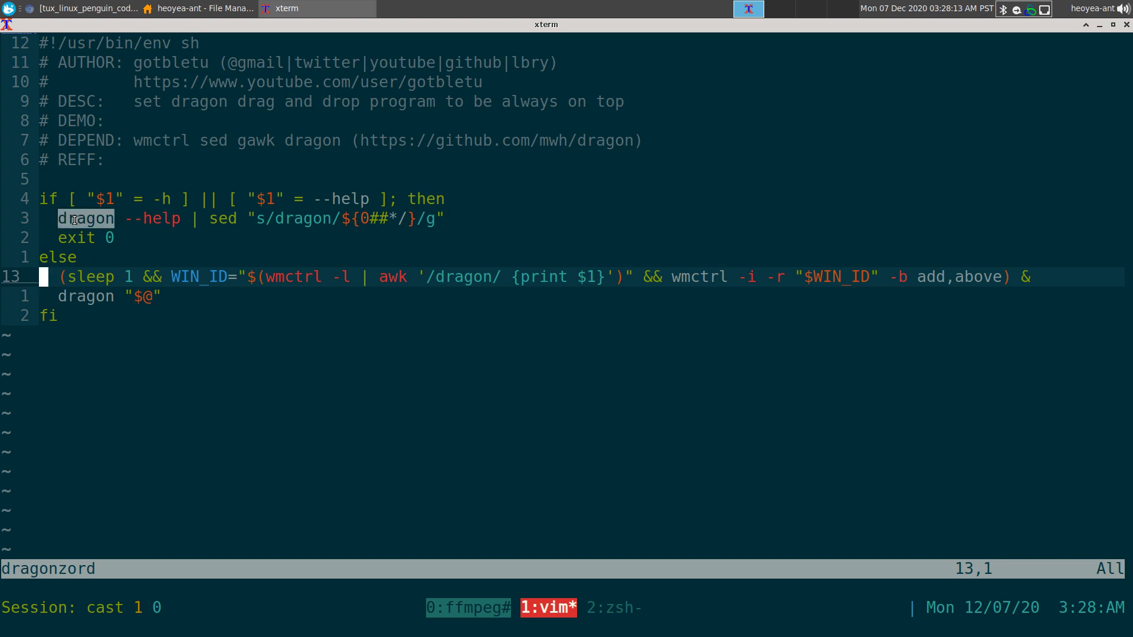
pyautogui.doubleClick(81, 297)
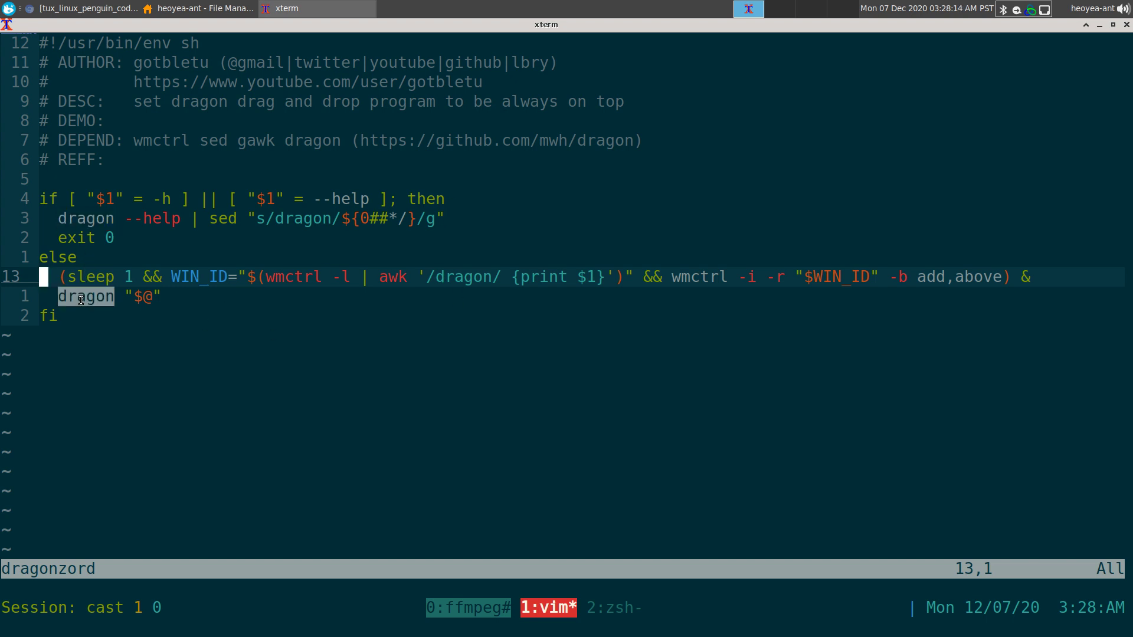
pyautogui.doubleClick(439, 275)
pyautogui.doubleClick(307, 217)
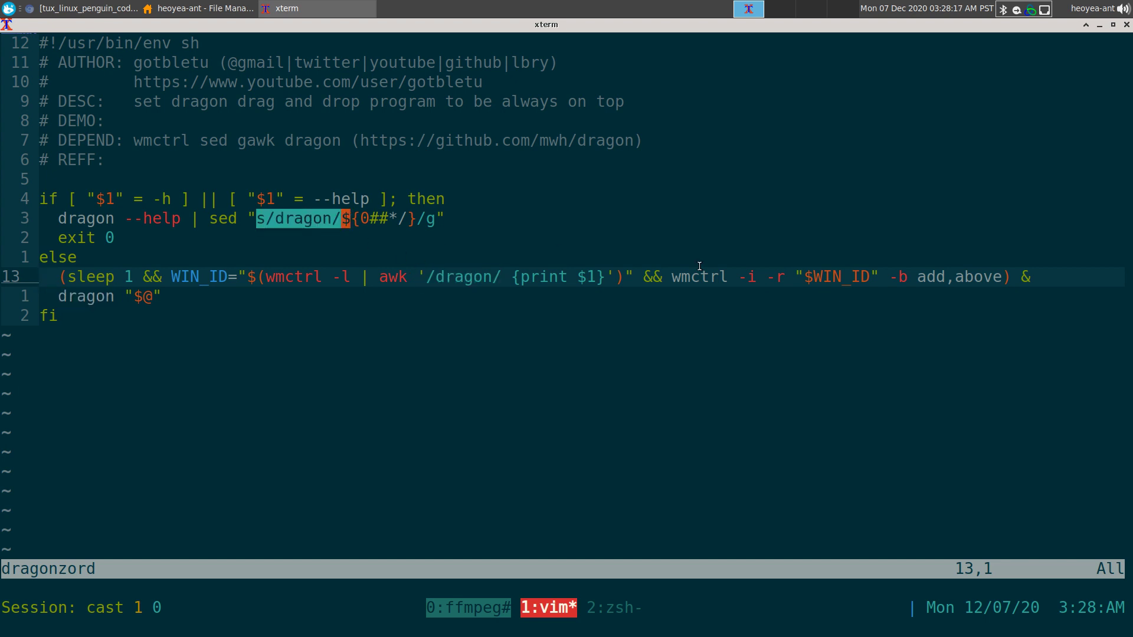
pyautogui.click(695, 231)
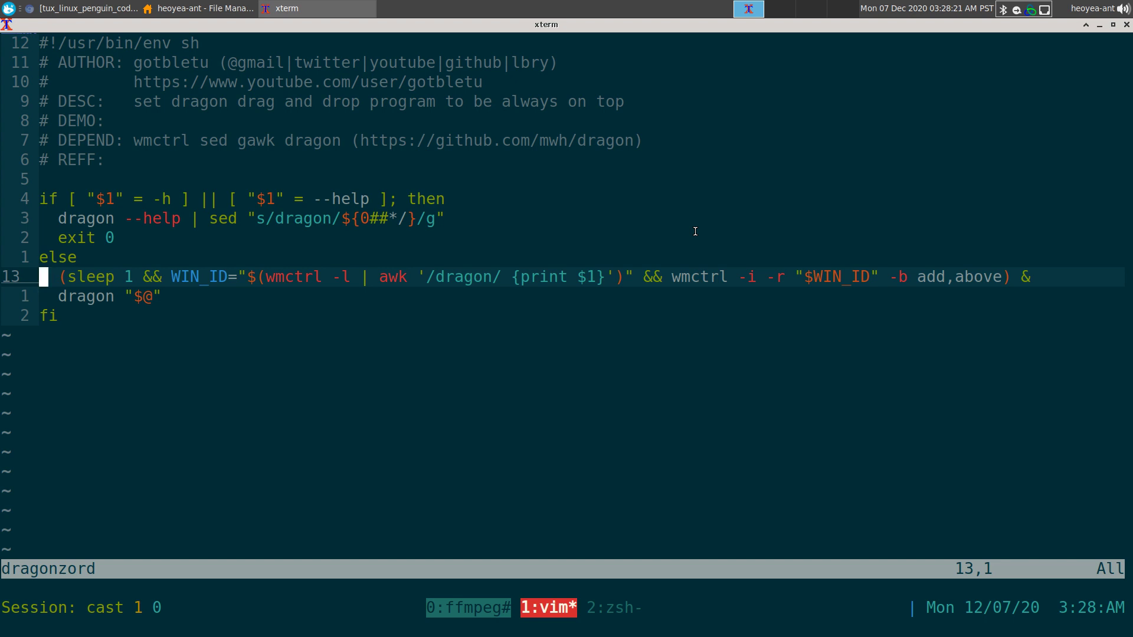
pyautogui.moveTo(266, 277); pyautogui.dragTo(962, 277)
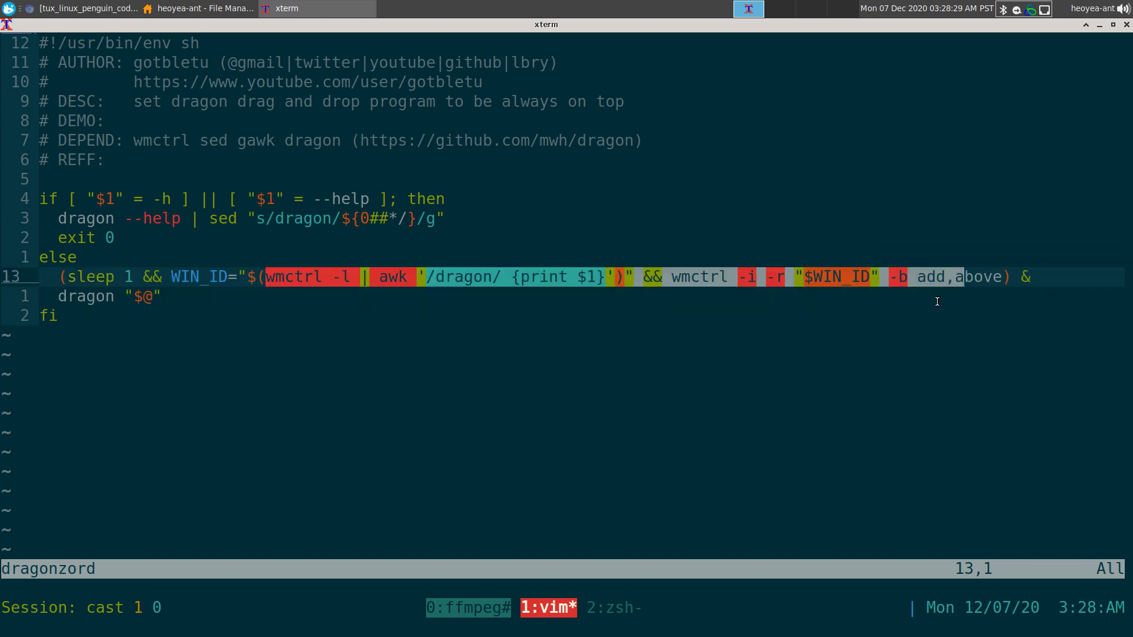
pyautogui.click(937, 299)
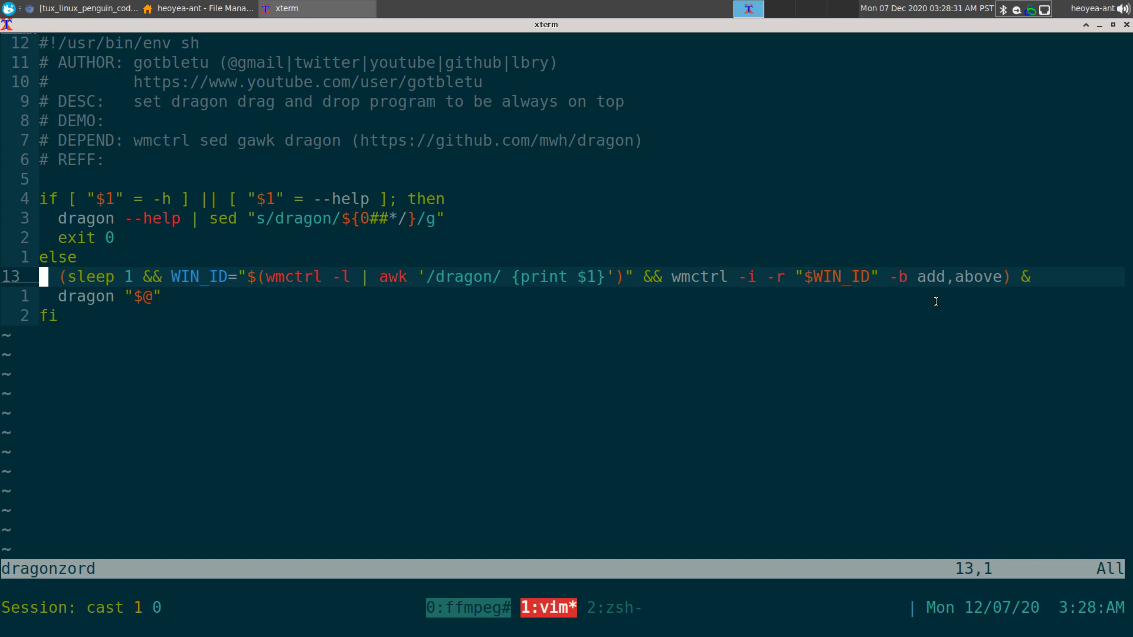